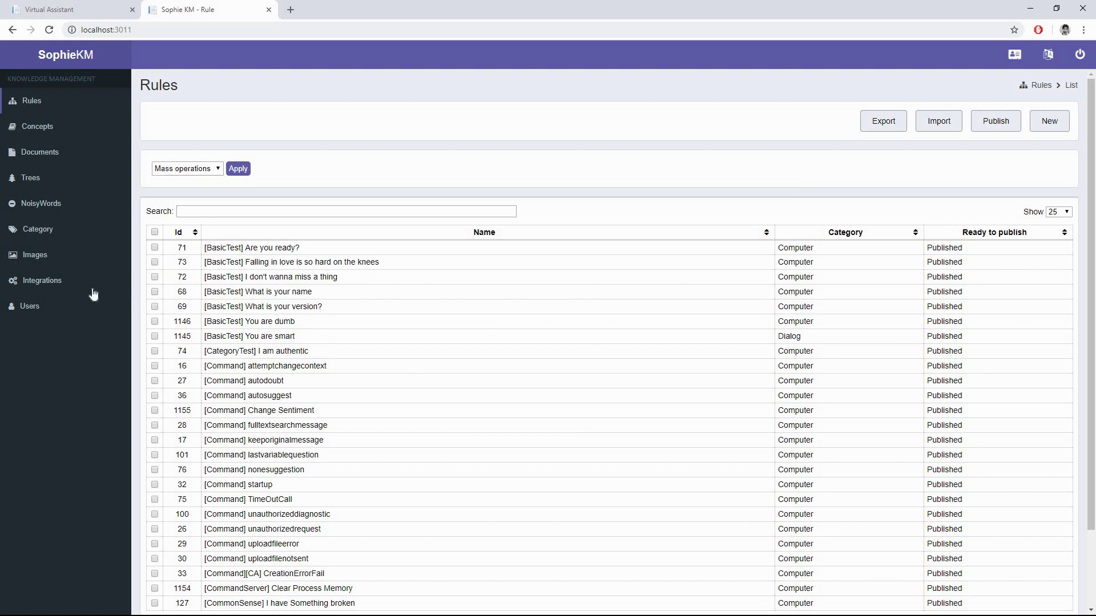
Add an integration named create_ticket from the file create_ticket.xpdl and publish the integrations
click(80, 282)
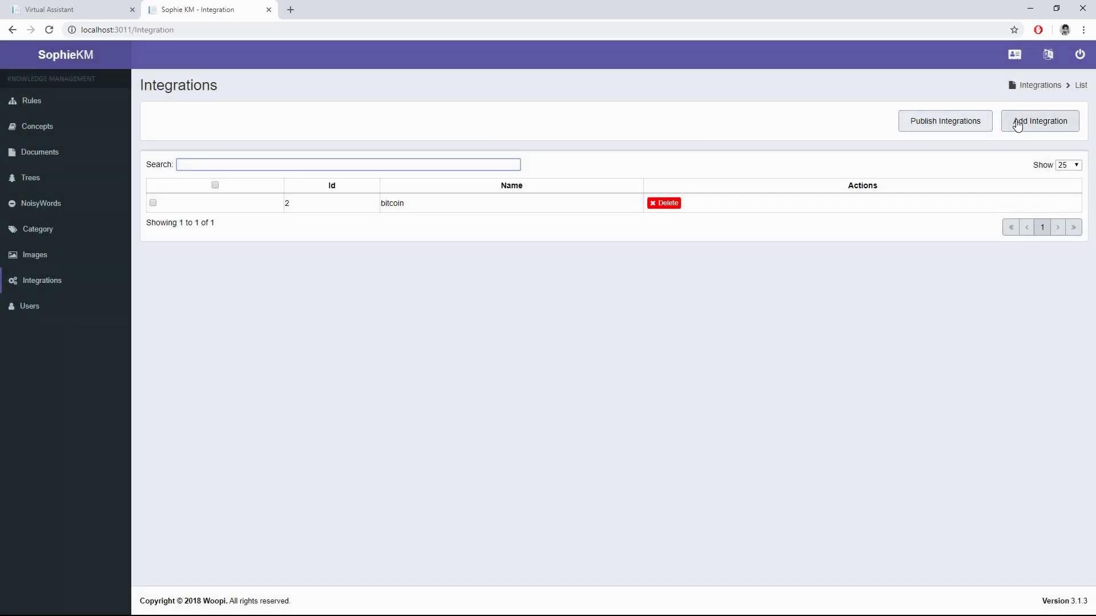
click(1017, 126)
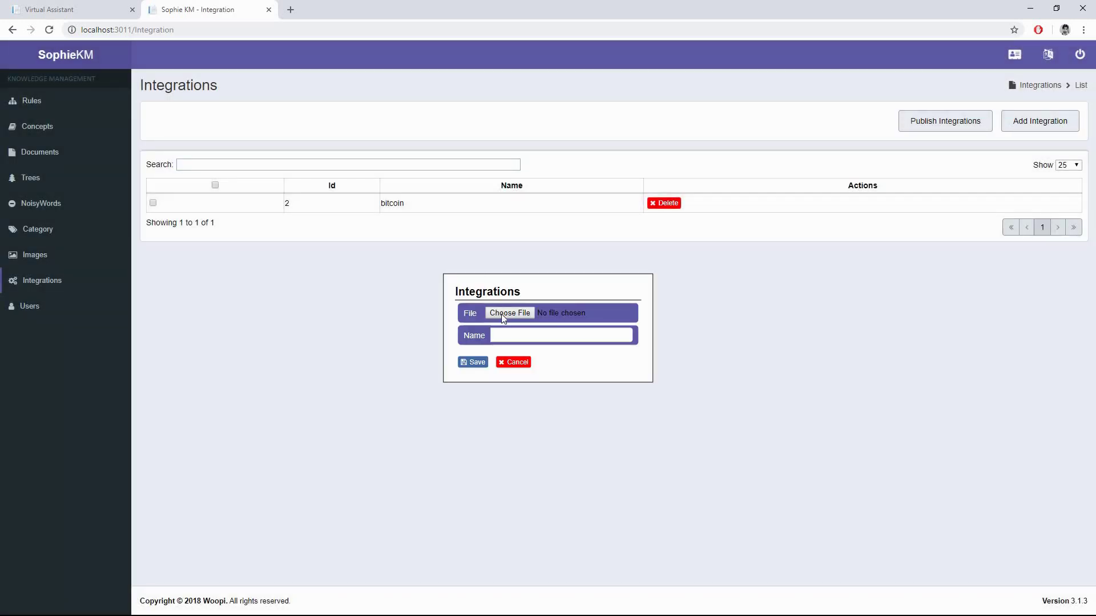
click(502, 314)
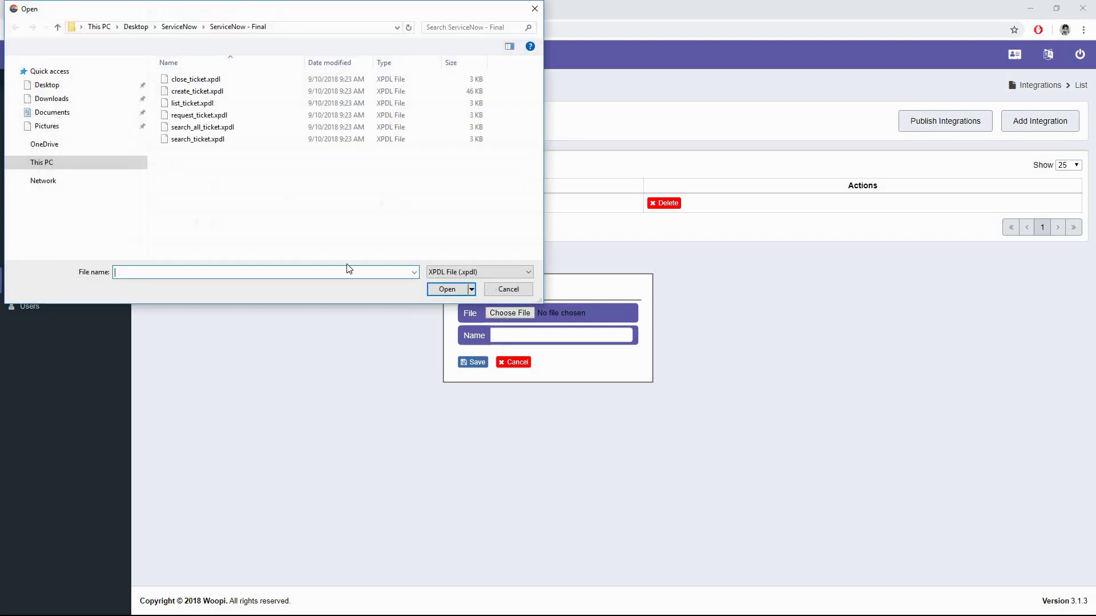
click(197, 91)
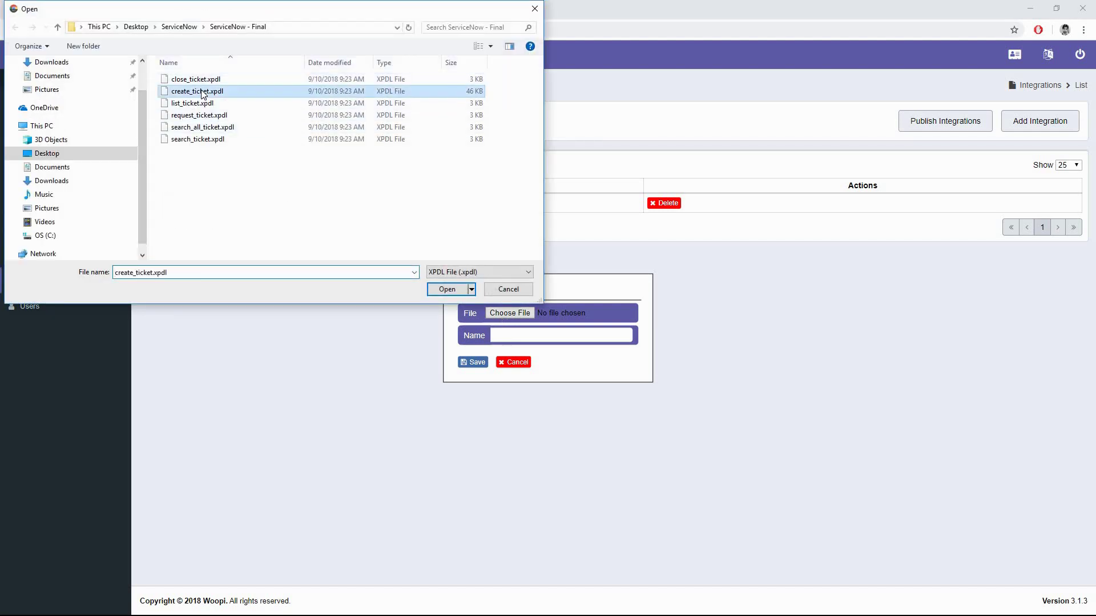
click(447, 290)
click(512, 333)
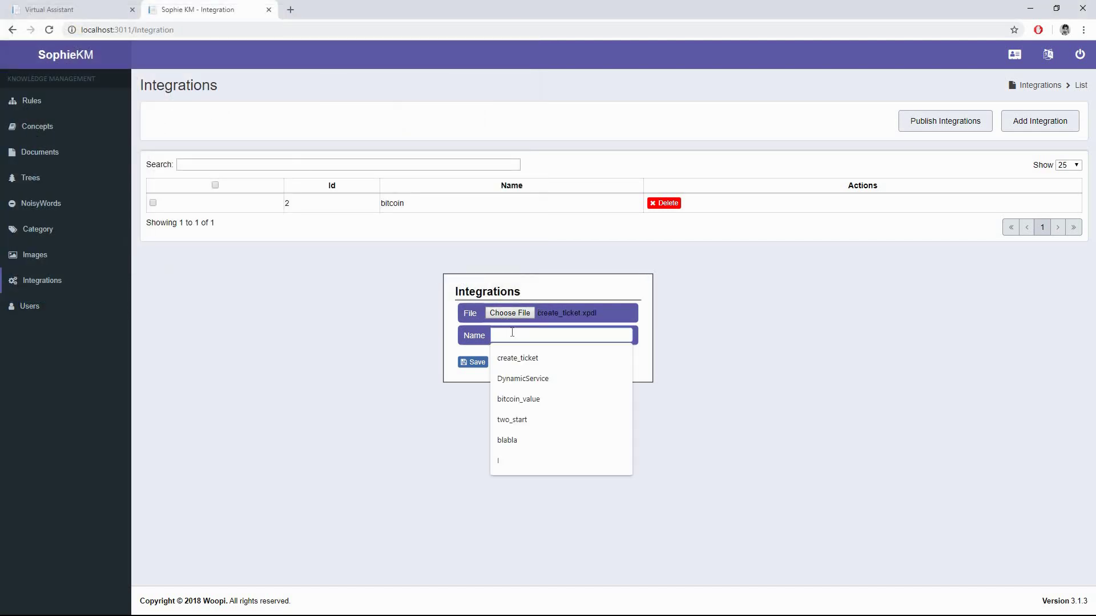
text(crea)
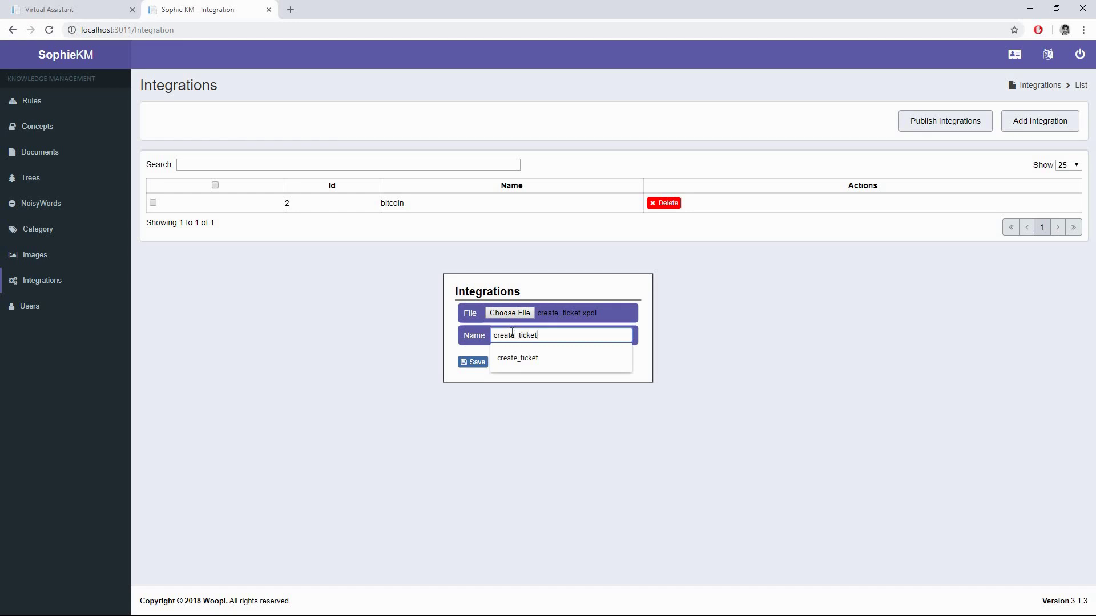
text(te_ticket)
click(473, 362)
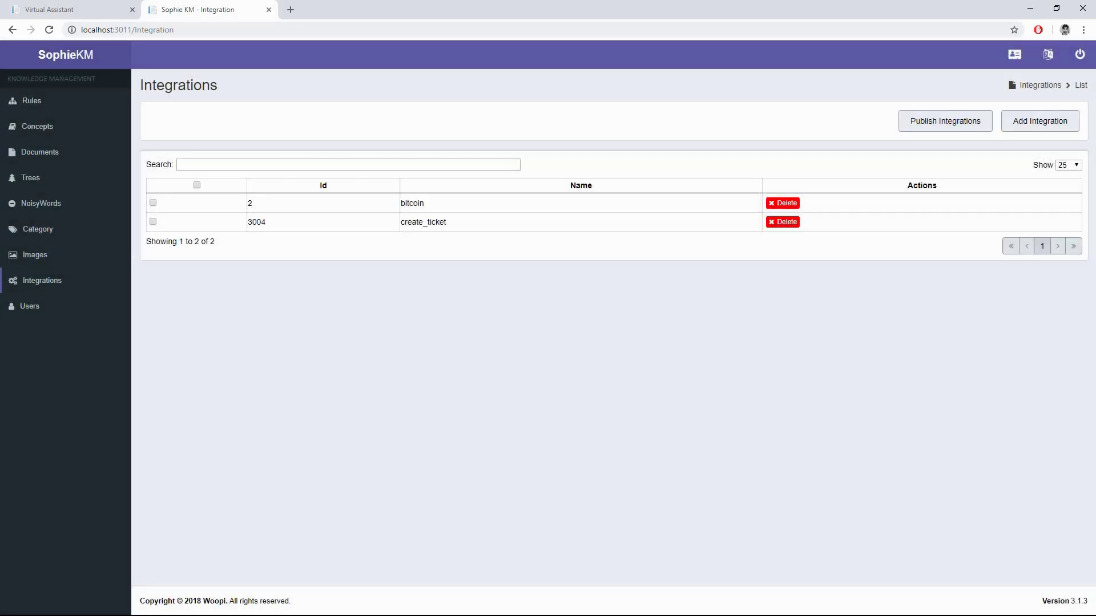
click(945, 122)
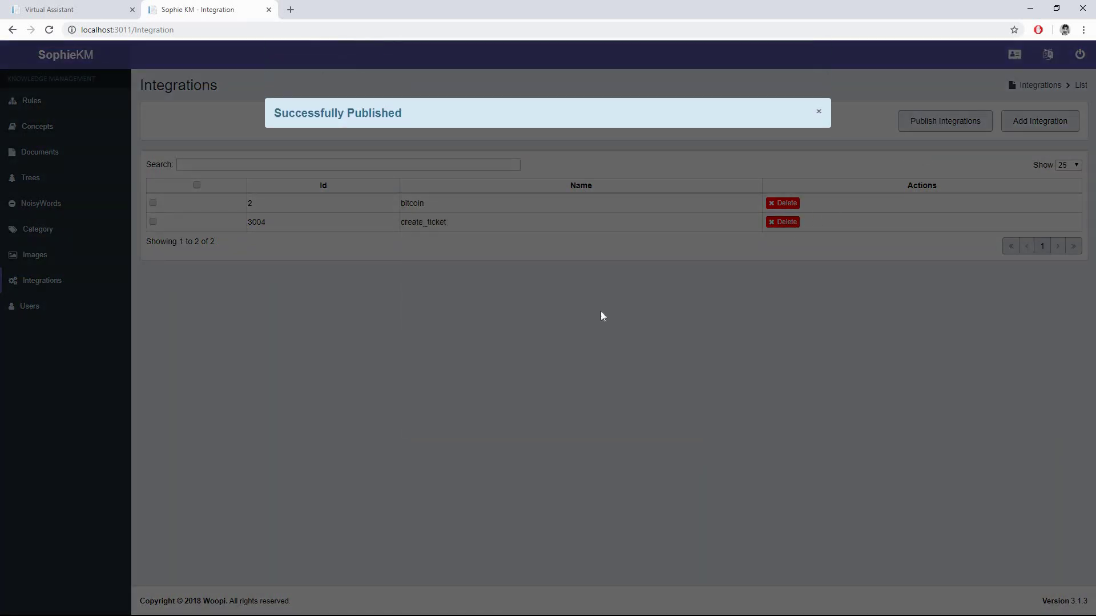
click(818, 112)
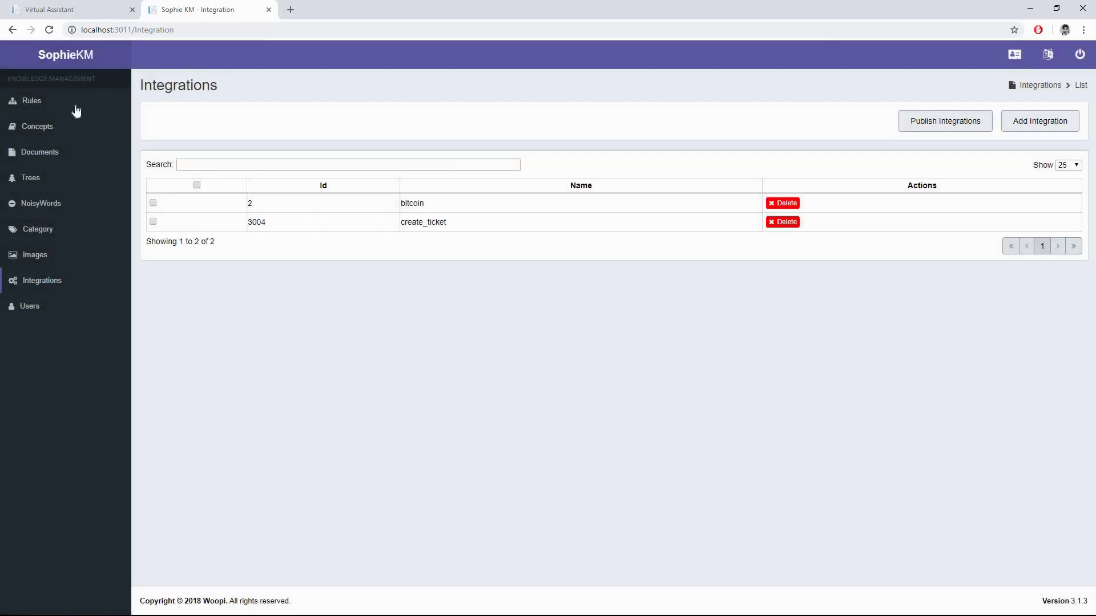
Search the rules list for DynamicServices
click(76, 110)
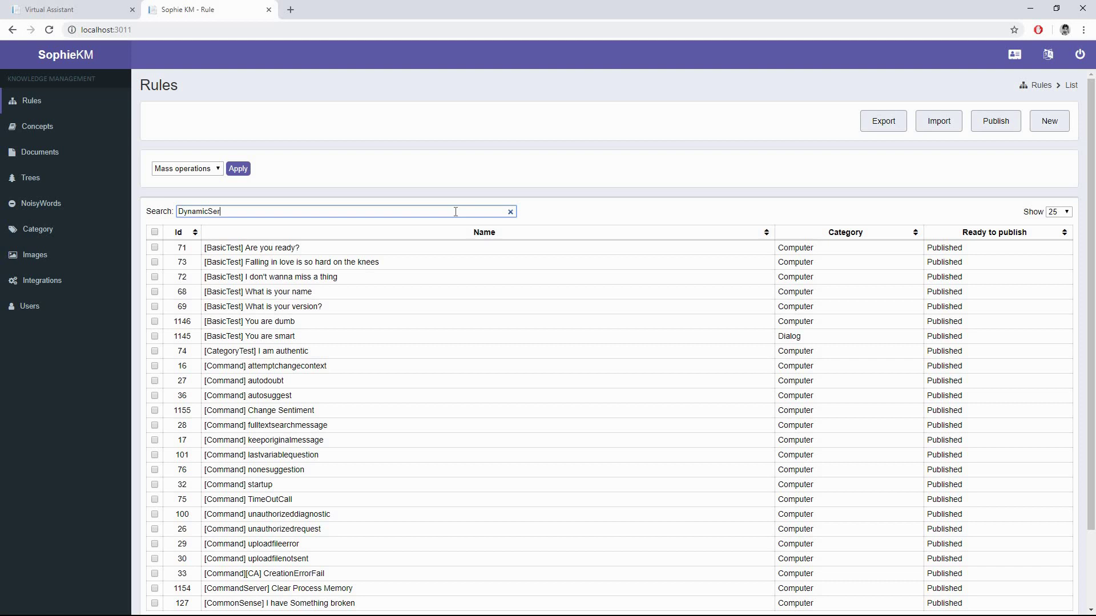
text(s)
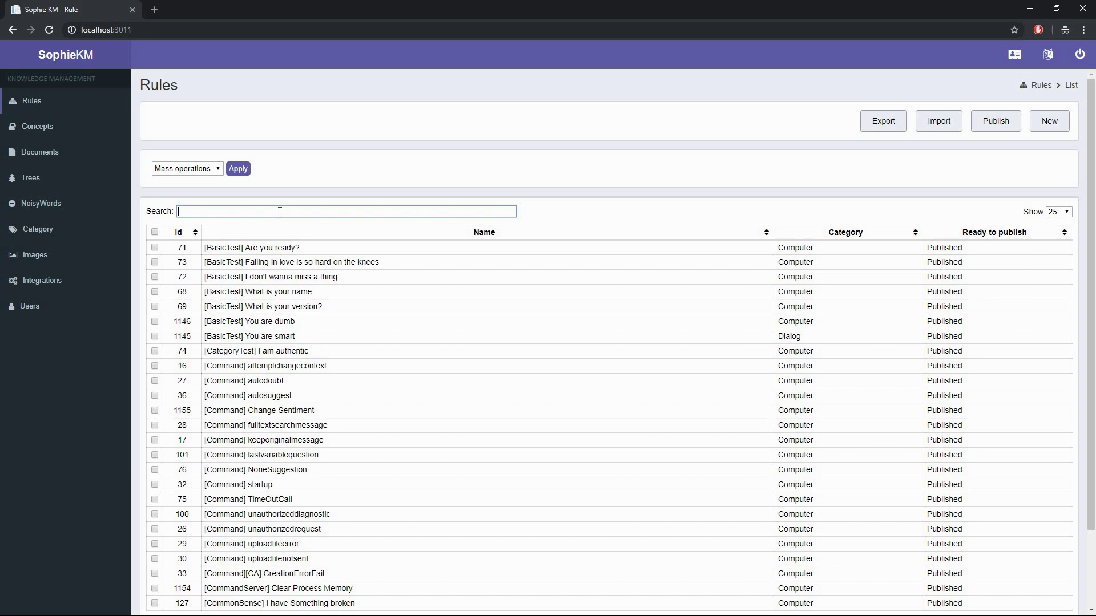
text(DynamicServices)
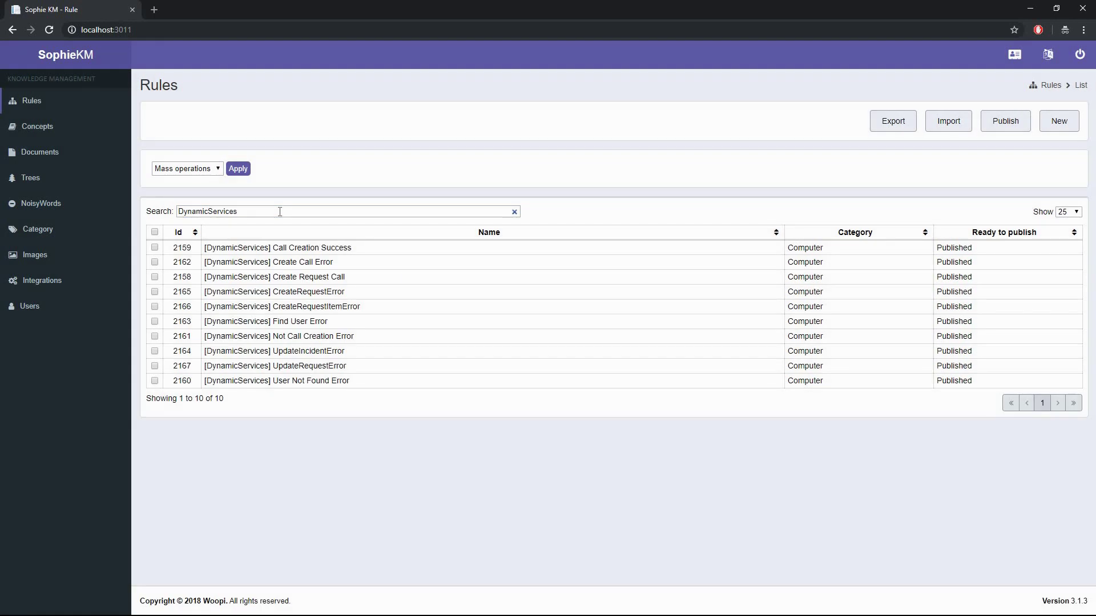
Start a new command rule named "[DynamicServices] Create Incident Call" with label "Create incident call" and category DynamicServices
click(1058, 121)
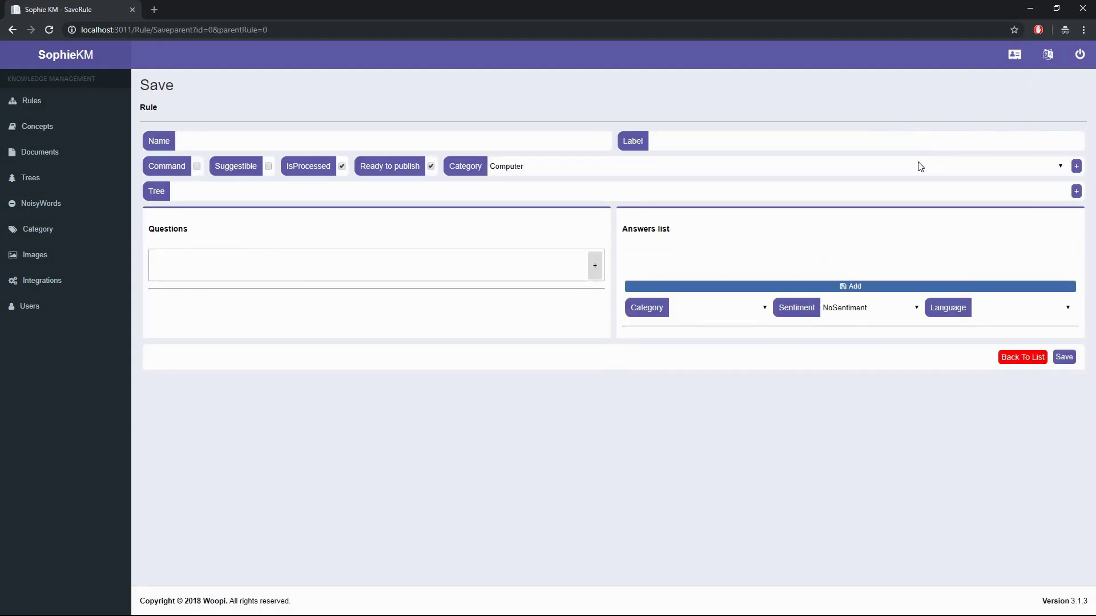
click(531, 141)
text([DynamicServices)
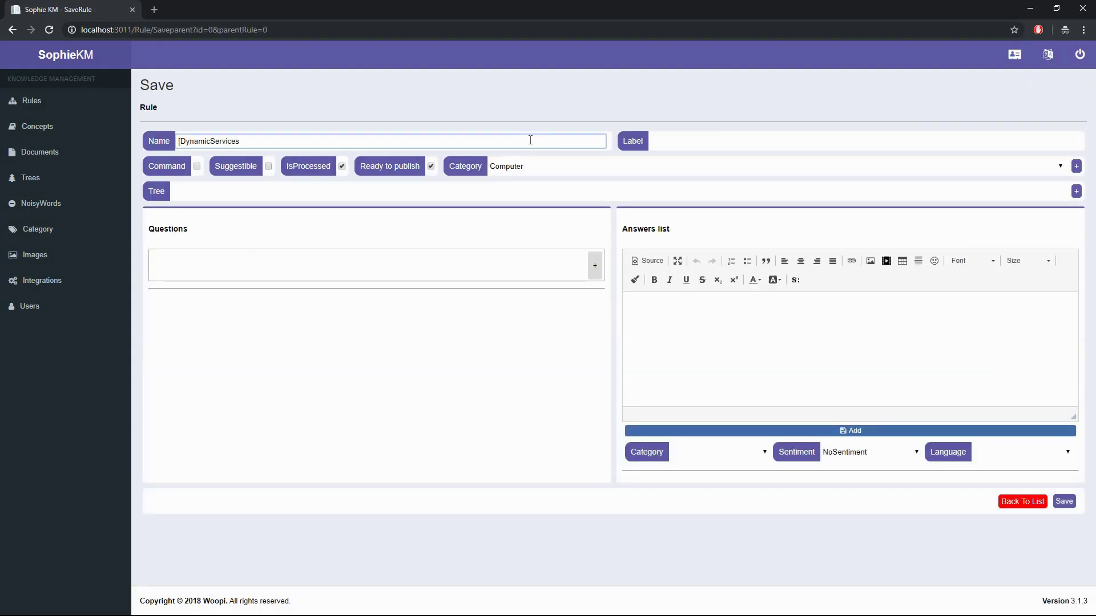
text(] Create Incident Call)
key(Tab)
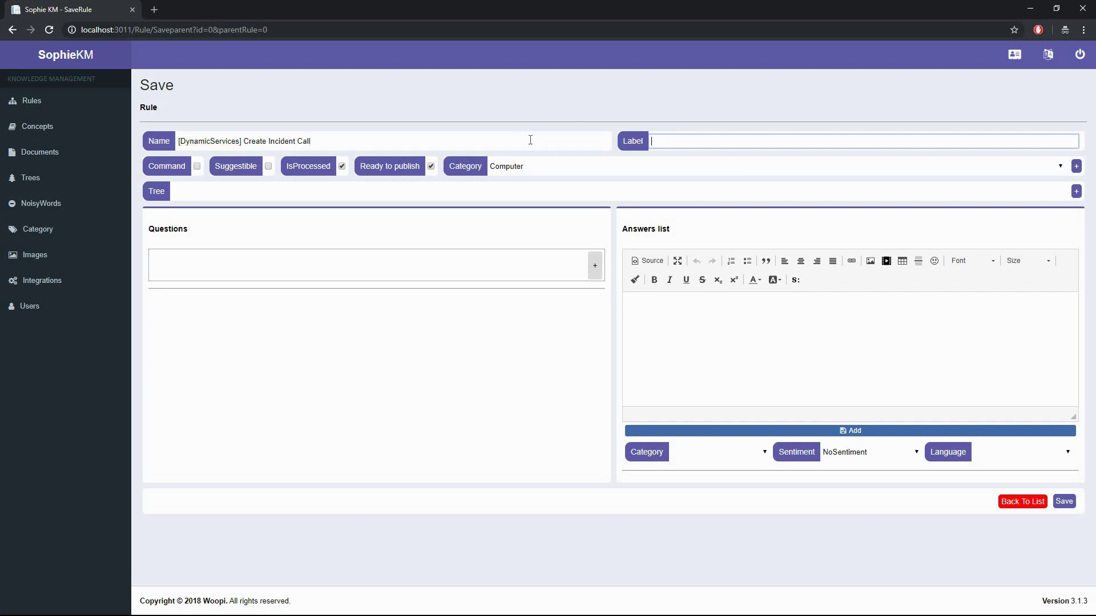
text(Create incident call)
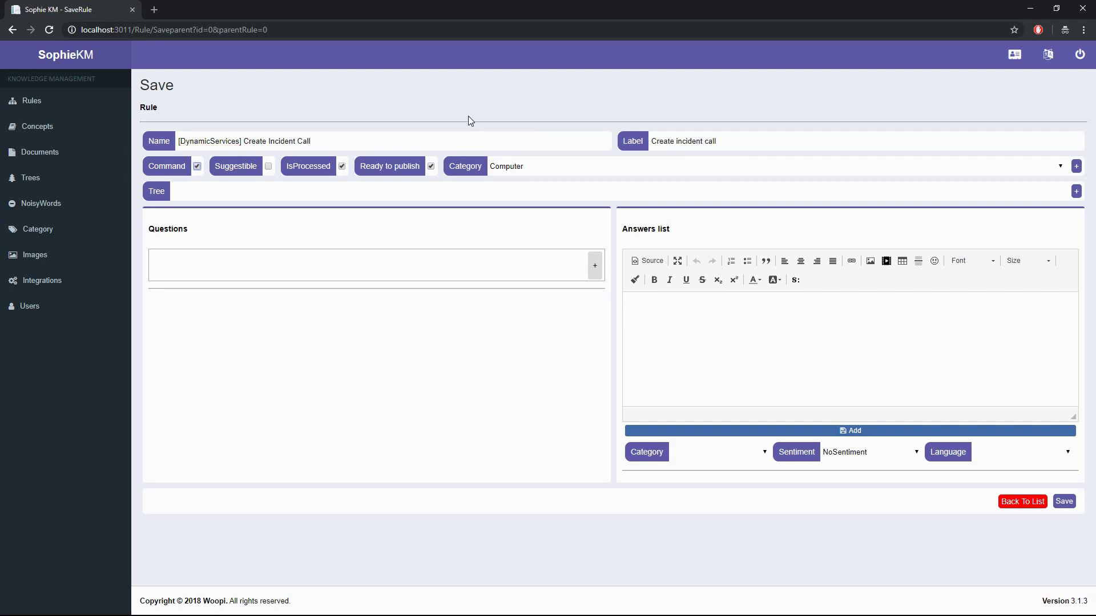
click(505, 166)
click(513, 198)
Add the questions "create incident" and "open incident" to the rule
click(152, 257)
text(create inc)
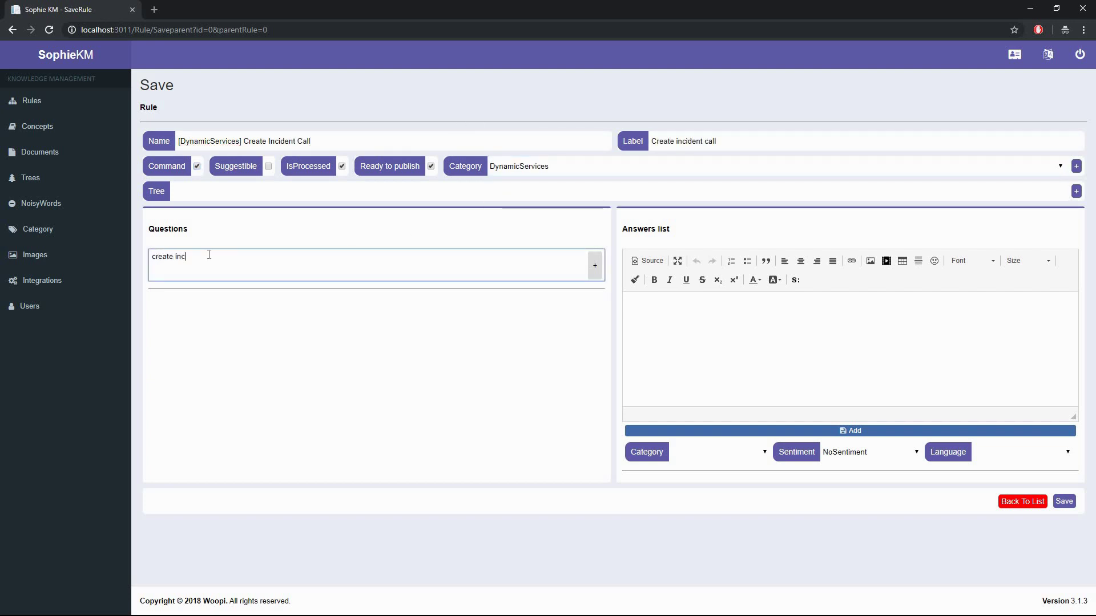
text(ident)
key(Return)
text(open inc)
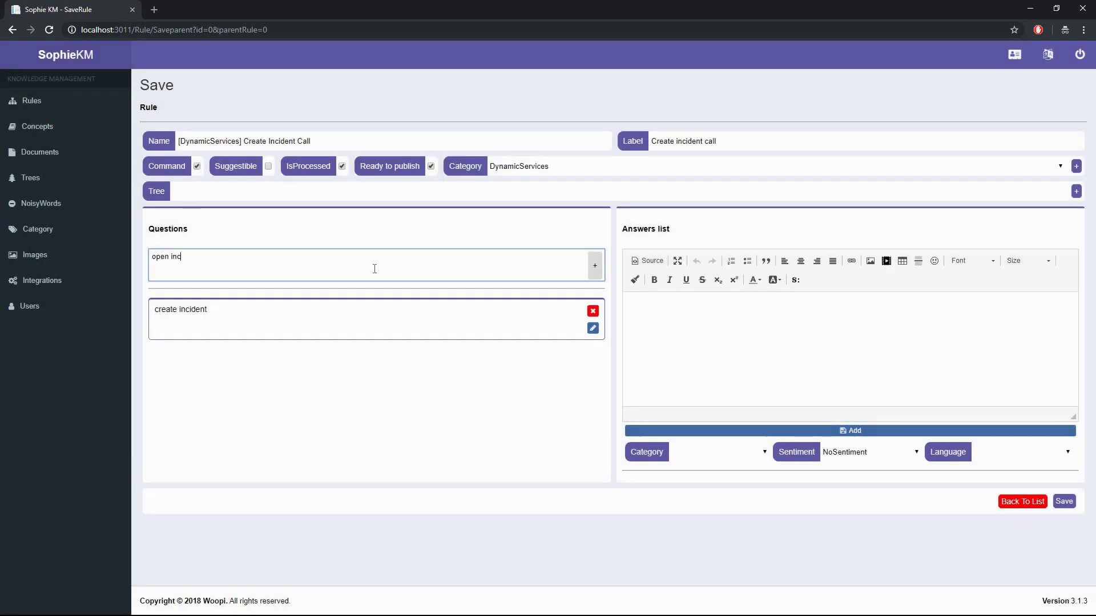
text(ident)
key(Return)
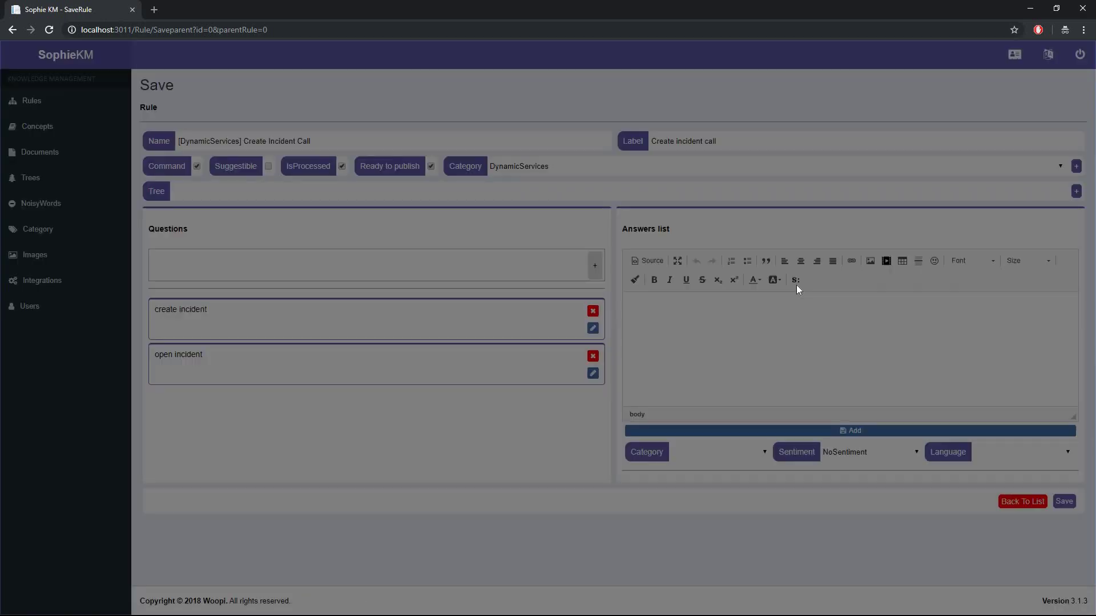
Insert an s:setvar command in the answer that sets the variable rtitype to call
click(796, 283)
click(472, 306)
click(464, 347)
click(552, 308)
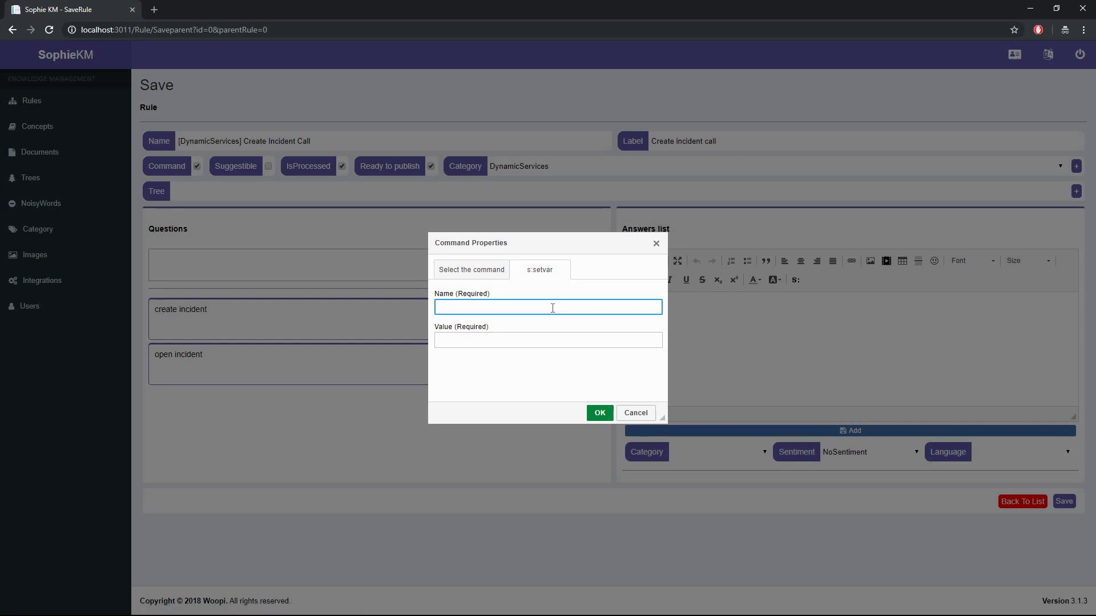
text(rtitype)
key(Tab)
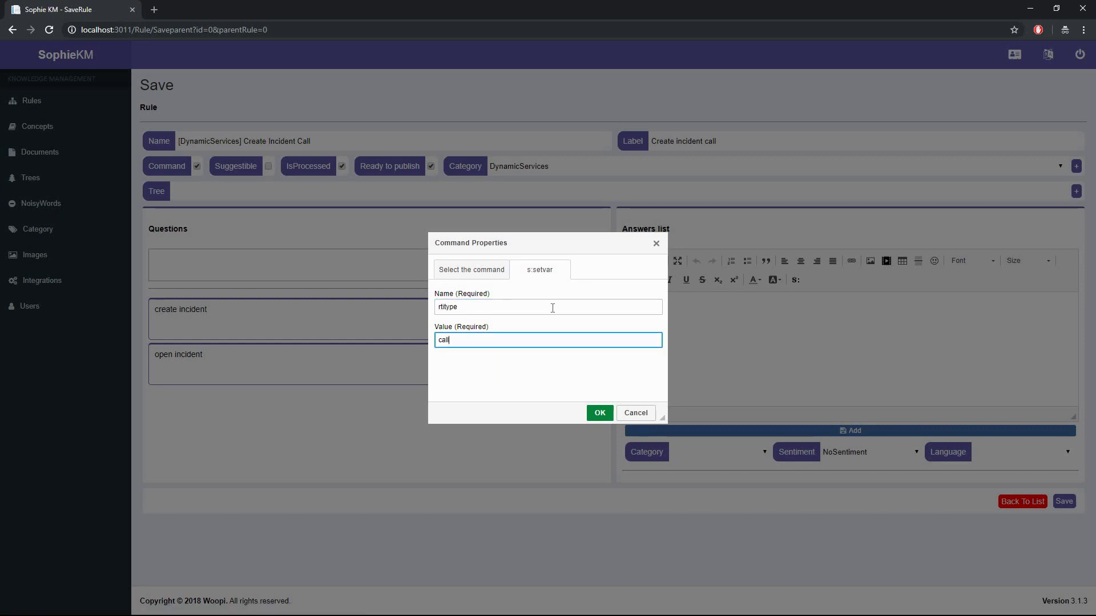
click(596, 412)
Insert an s:setvar command in the answer that sets the variable rtitypecall to incident
click(794, 281)
click(474, 305)
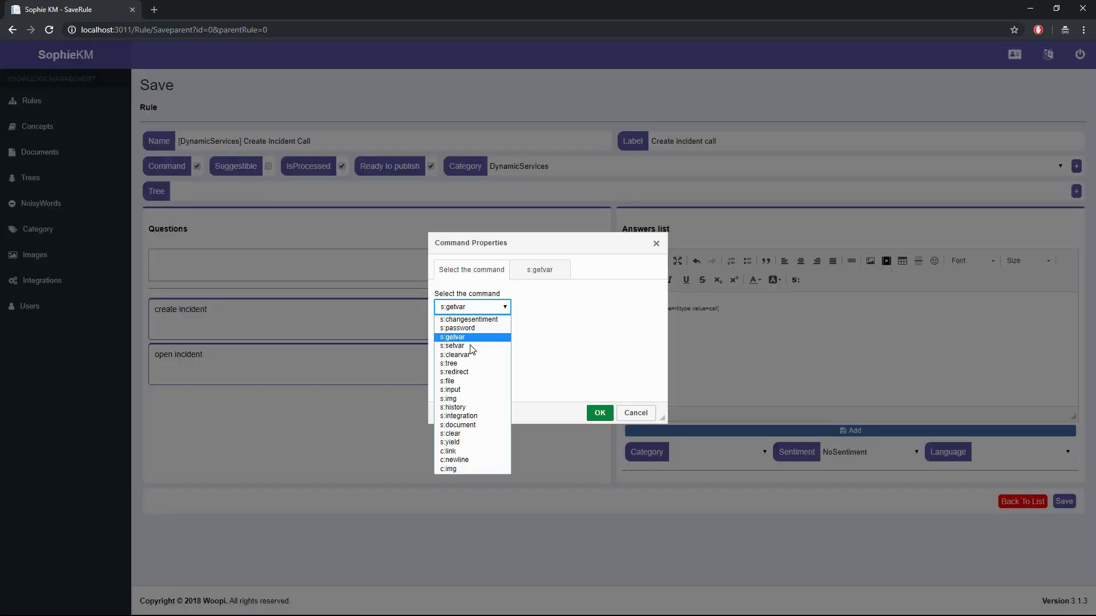
click(464, 348)
click(552, 308)
text(rtitypecall)
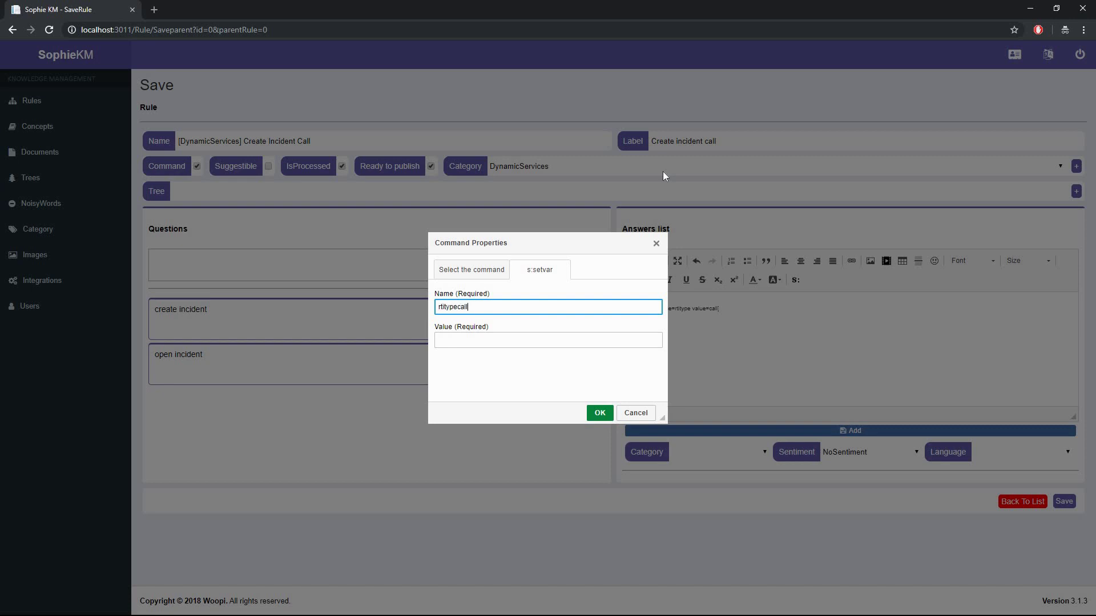
key(Tab)
text(incident)
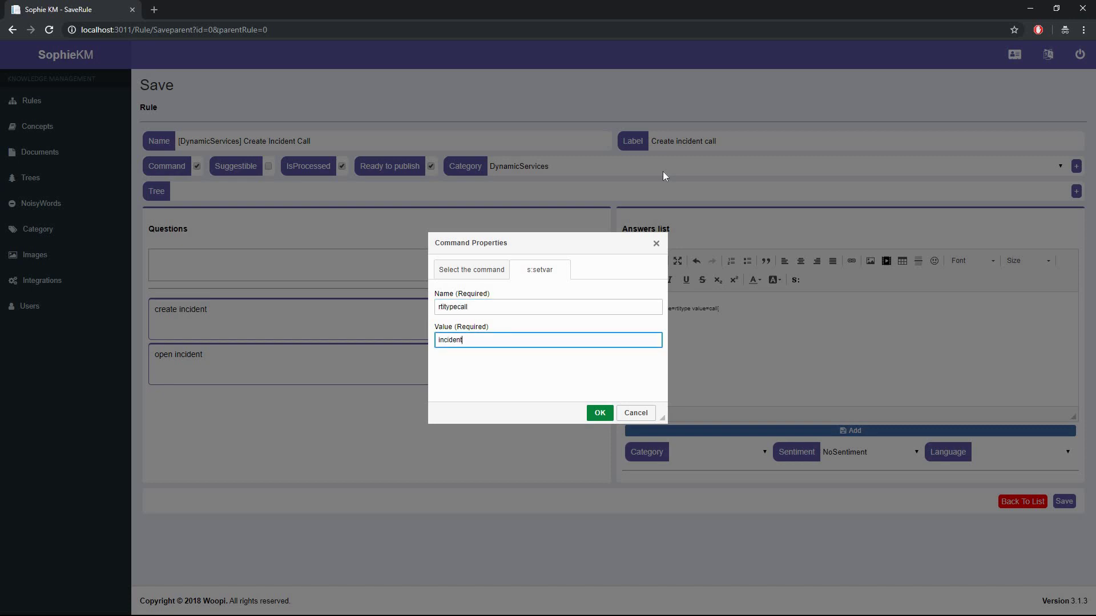
click(600, 412)
Insert an s:setvar command in the answer that sets the variable rticontacttype to Chat
click(795, 280)
click(473, 307)
click(452, 346)
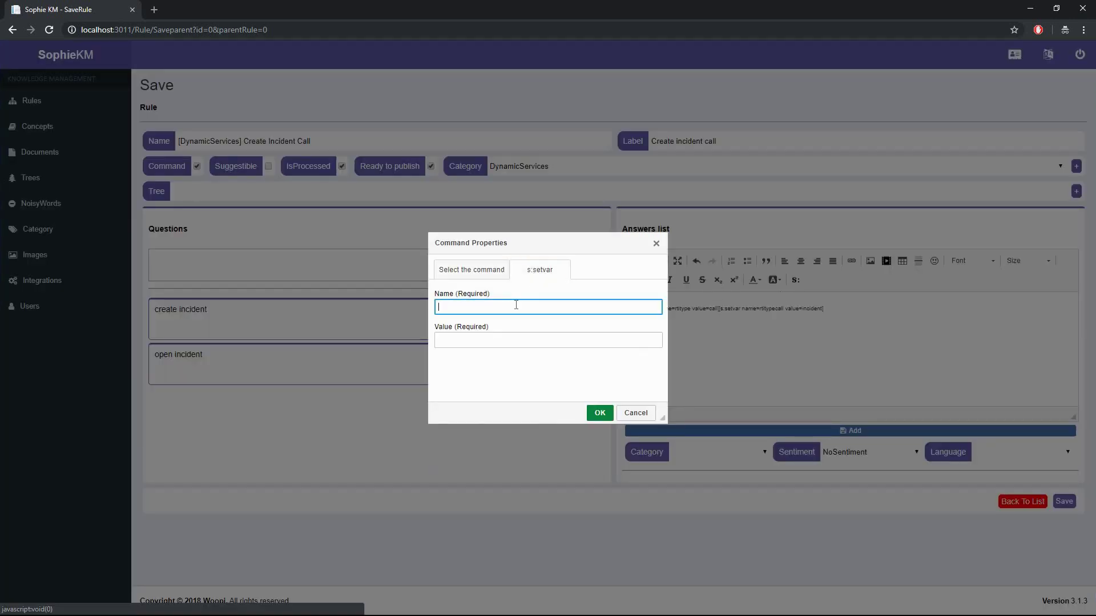
text(rticontacttype)
key(Tab)
text(Ch)
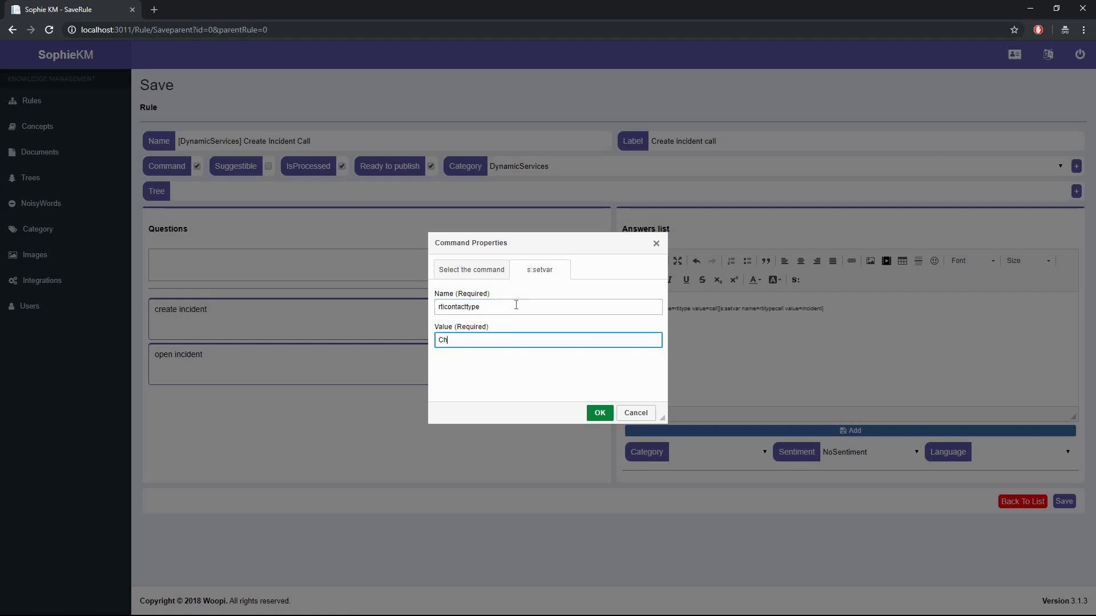
text(at)
key(Return)
Write "Okay! I will help you open an incident report." after the variable commands, followed by two c:newline commands
text(Okay! I wi)
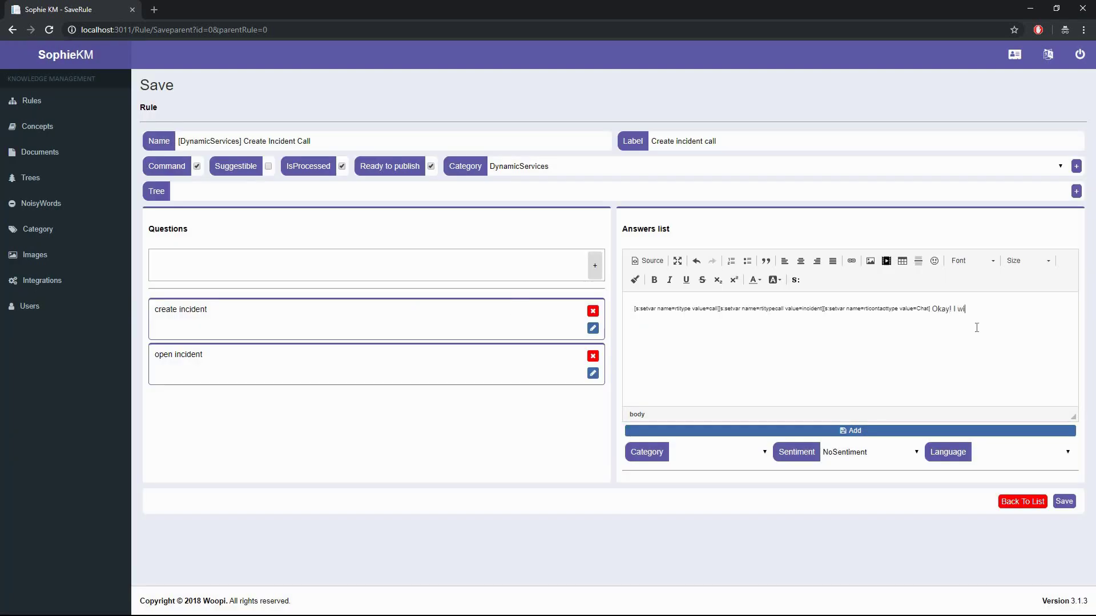
text(ll help you open an incident report.)
click(795, 280)
click(489, 308)
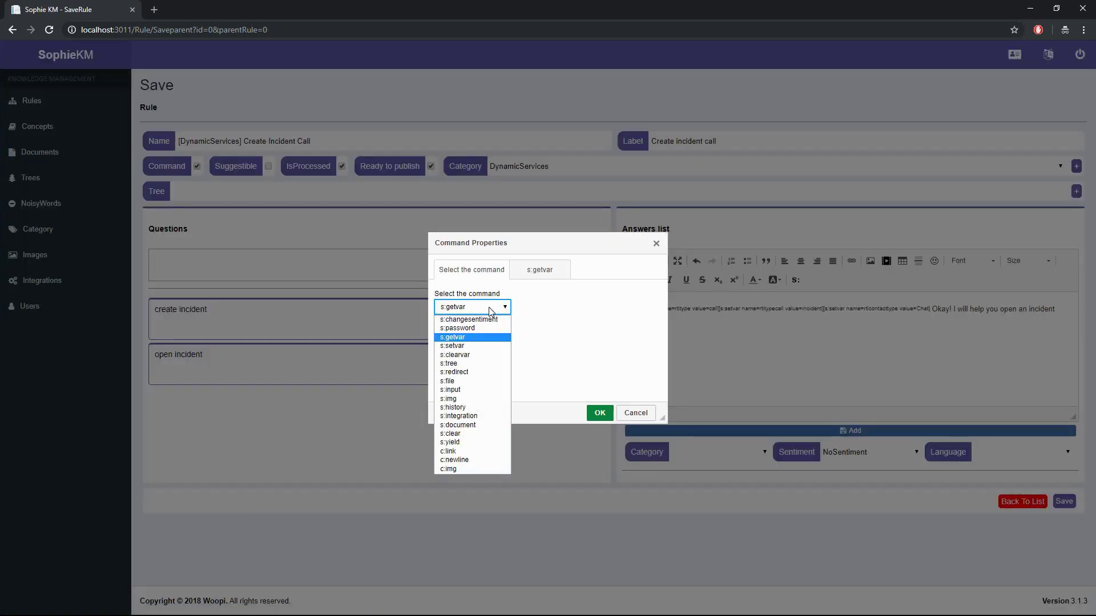
click(465, 464)
click(600, 413)
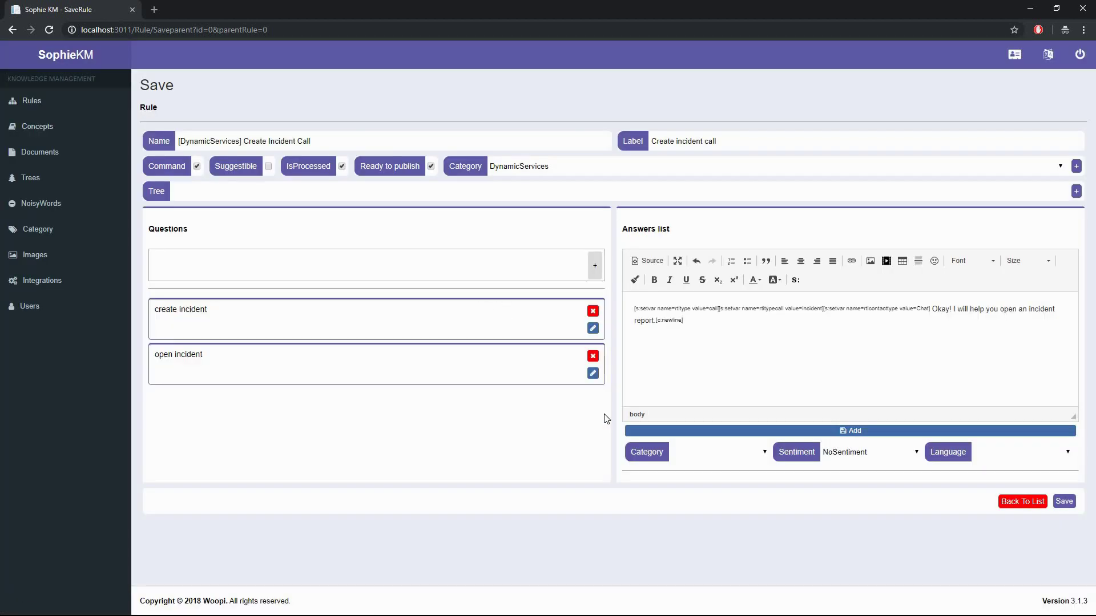
click(795, 280)
click(489, 308)
click(457, 345)
click(600, 412)
click(923, 322)
Insert an s:input command named rtidescription with action text and label "Please describe the incident", and add the answer to the rule
click(794, 280)
click(490, 307)
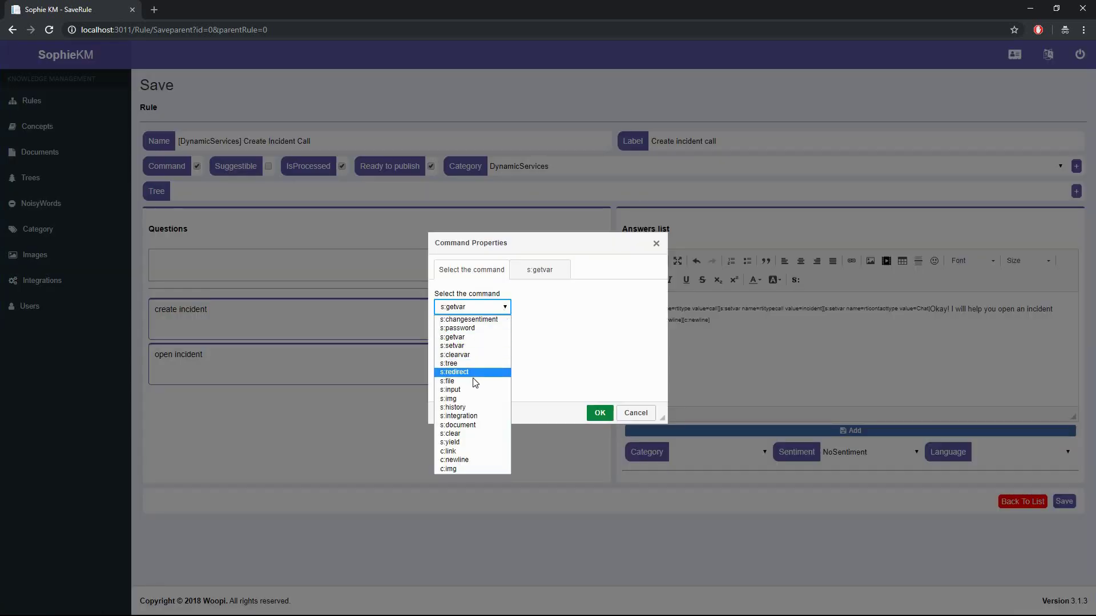
click(450, 390)
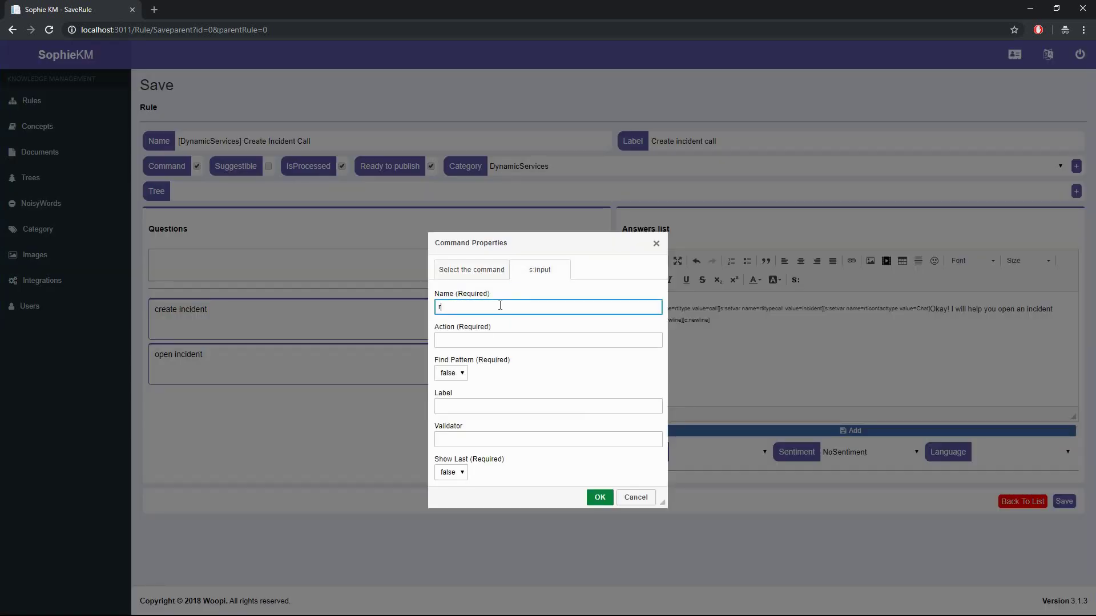
click(500, 306)
text(rtidescription)
key(Tab)
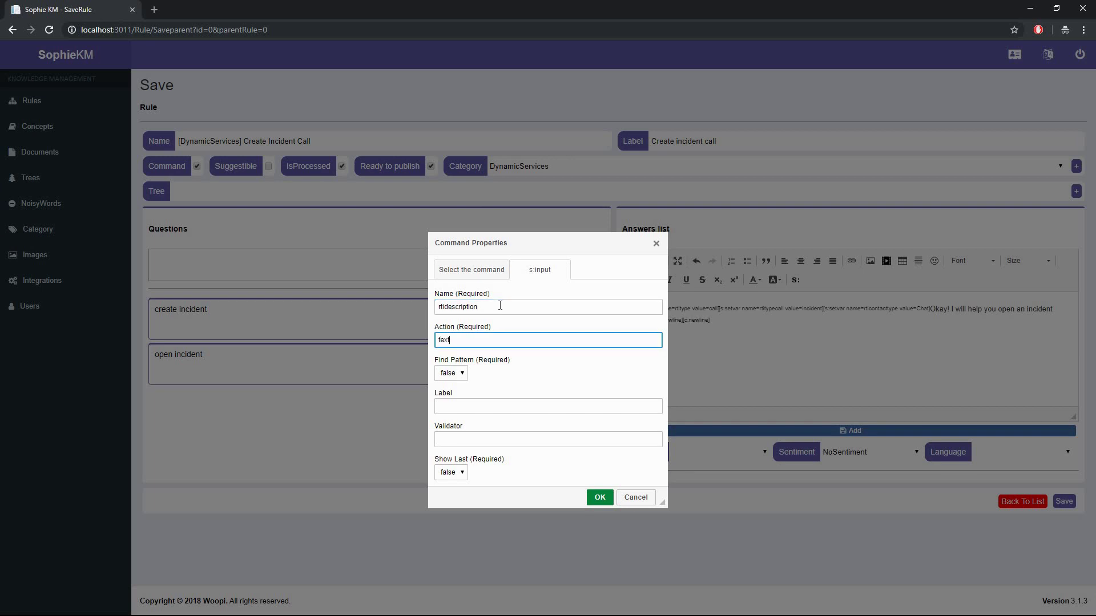
key(Tab)
key(Tab)
text(Please describe the in)
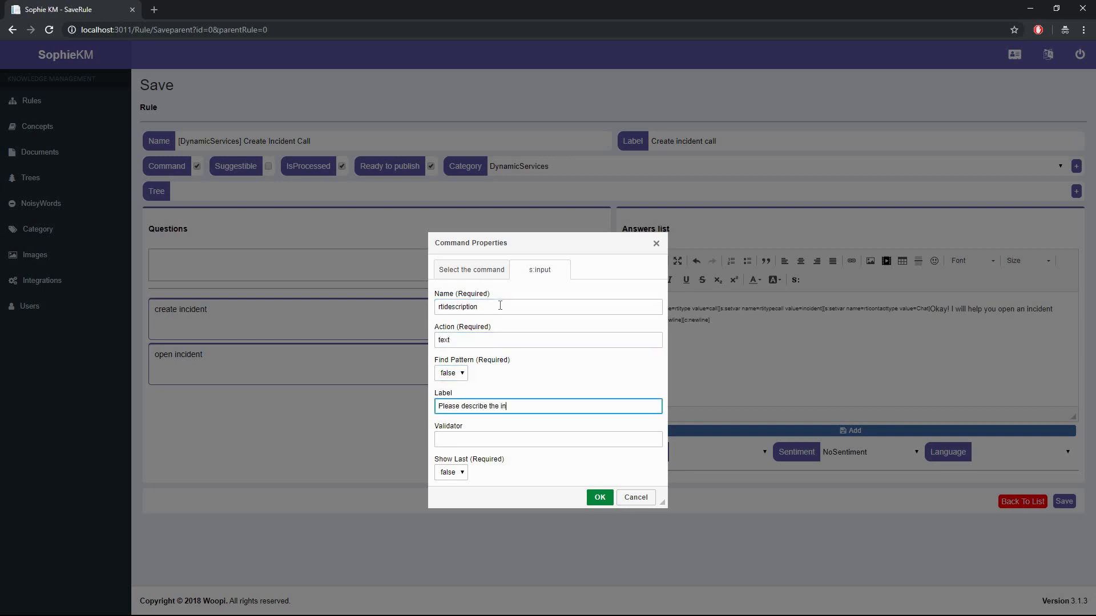
text(cident)
click(599, 497)
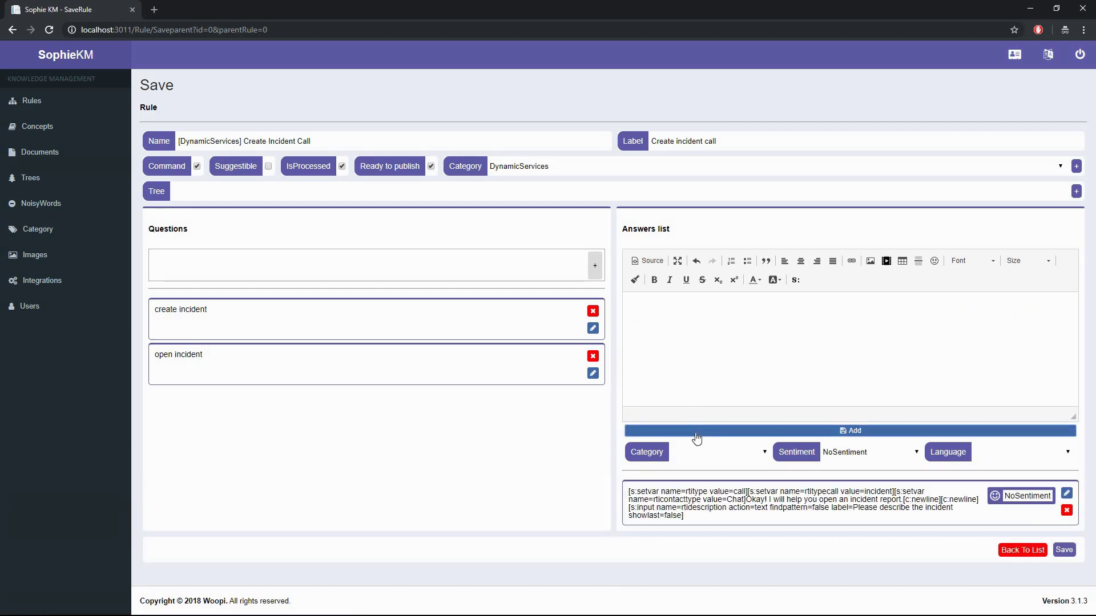
Save the Create Incident Call rule and expand its entry in the rules list
click(1062, 550)
click(349, 278)
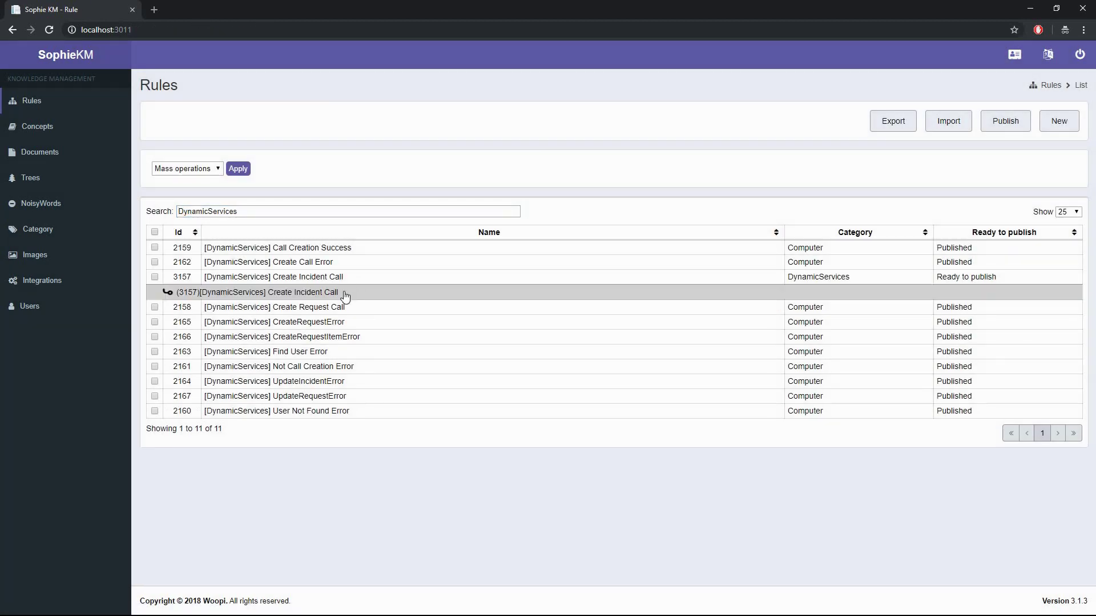
Create a child rule under Create Incident Call named "[DynamicServices] Create Incident Call Two" with label "Create incident call two"
click(345, 294)
click(363, 142)
text([DynamicServ)
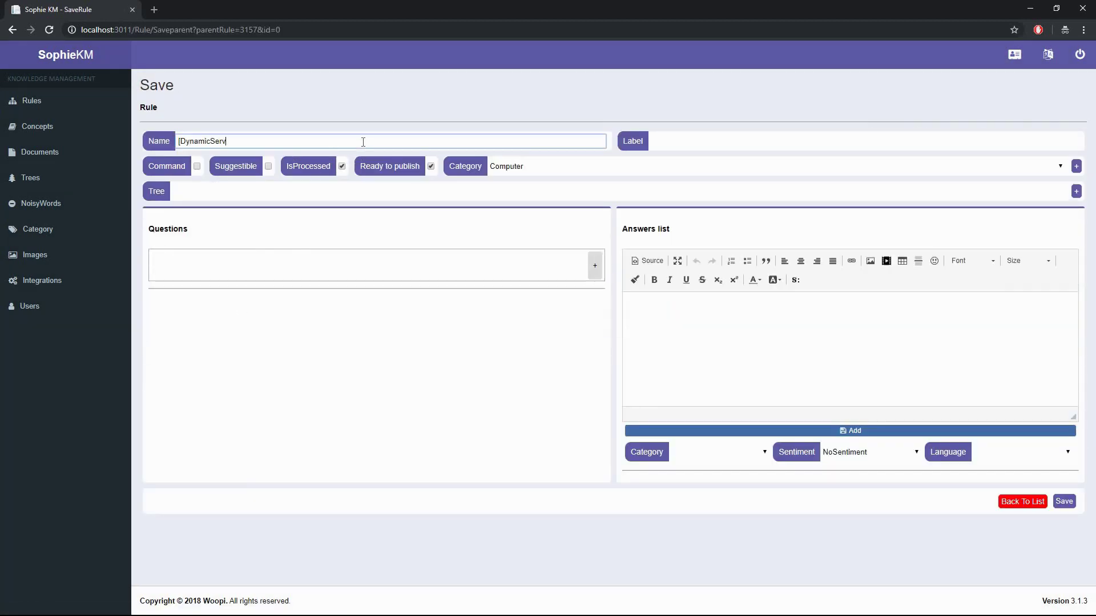
text(ices] Create Incident Call Two)
key(Tab)
text(Crea)
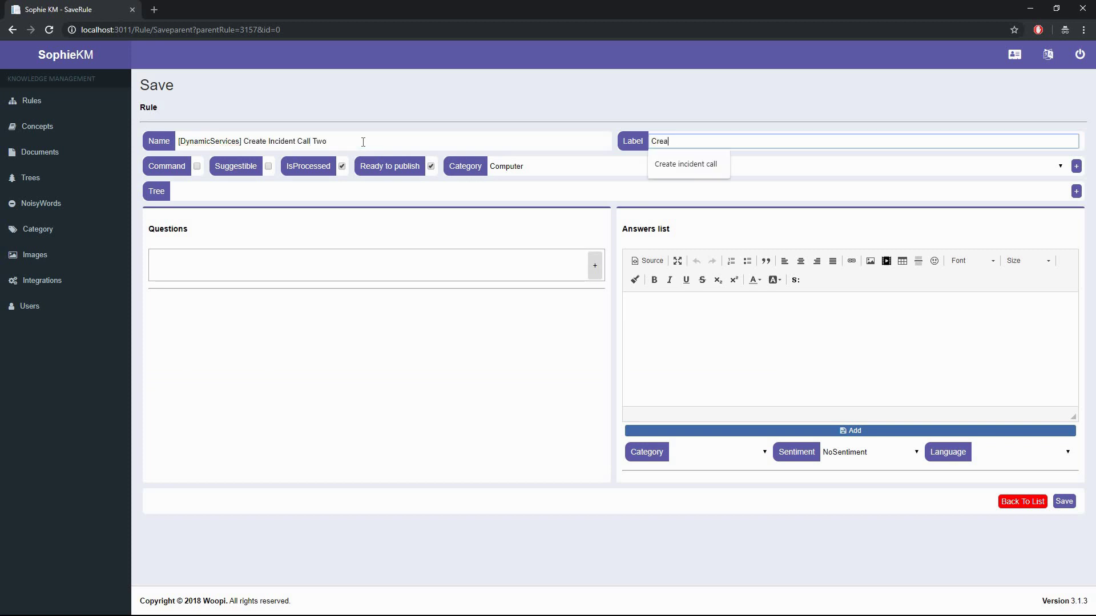
text(te incident call two)
Mark the rule as a command in the DynamicServices category and add the question [default]
key(Tab)
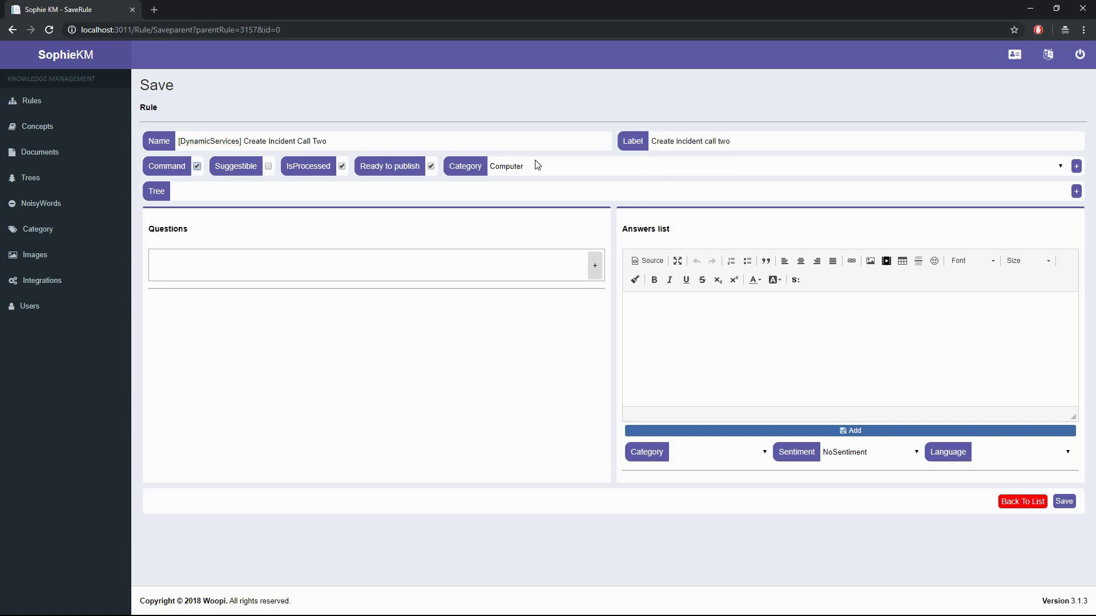
click(456, 258)
text([default)
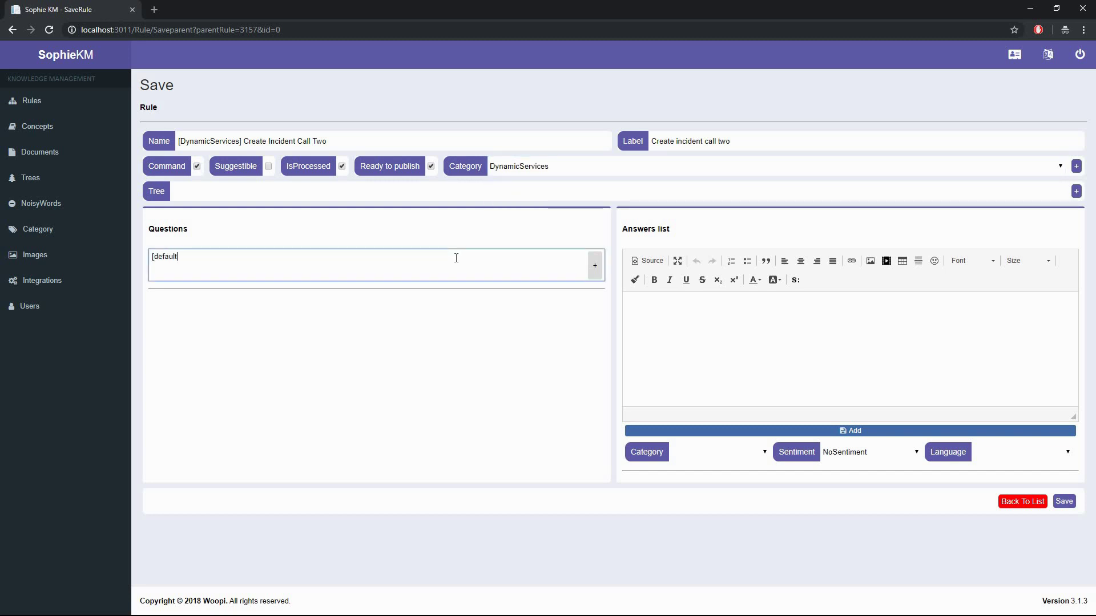
key(Return)
Insert an s:setvar command in the answer that sets rtishortdescription to [s:getvar name=rtidescription]
click(704, 350)
click(796, 280)
click(472, 306)
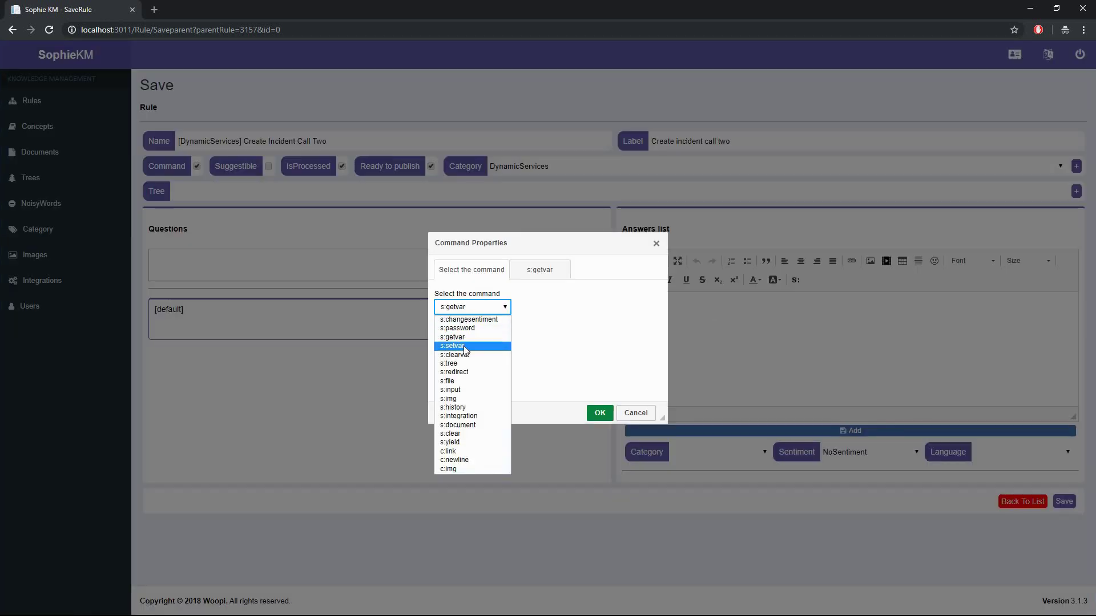
click(465, 346)
text(rtishortdescription)
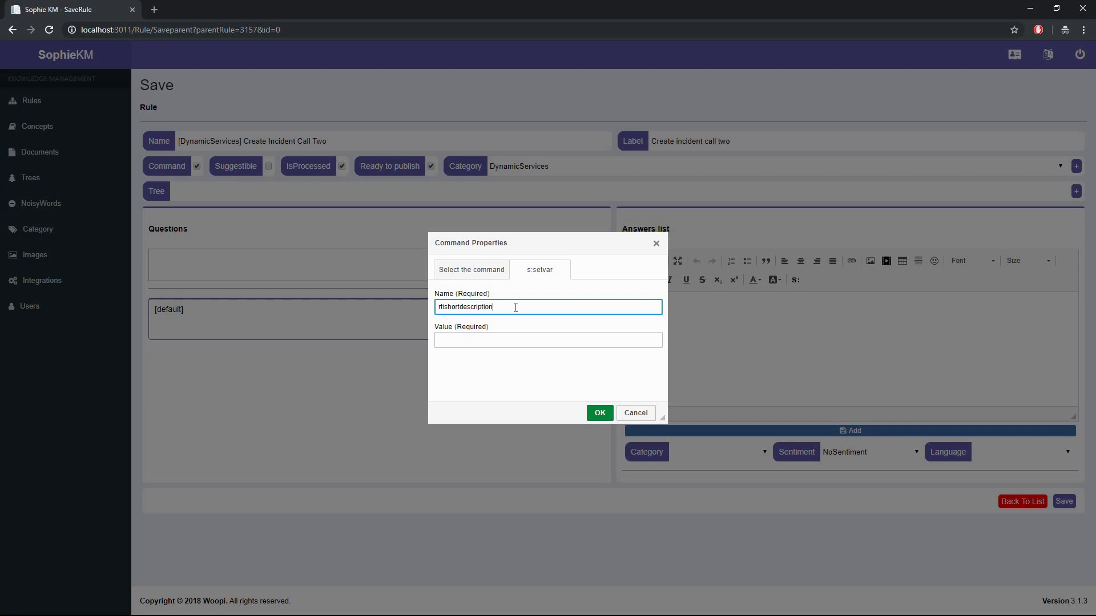
key(Tab)
text([s:getvar name=)
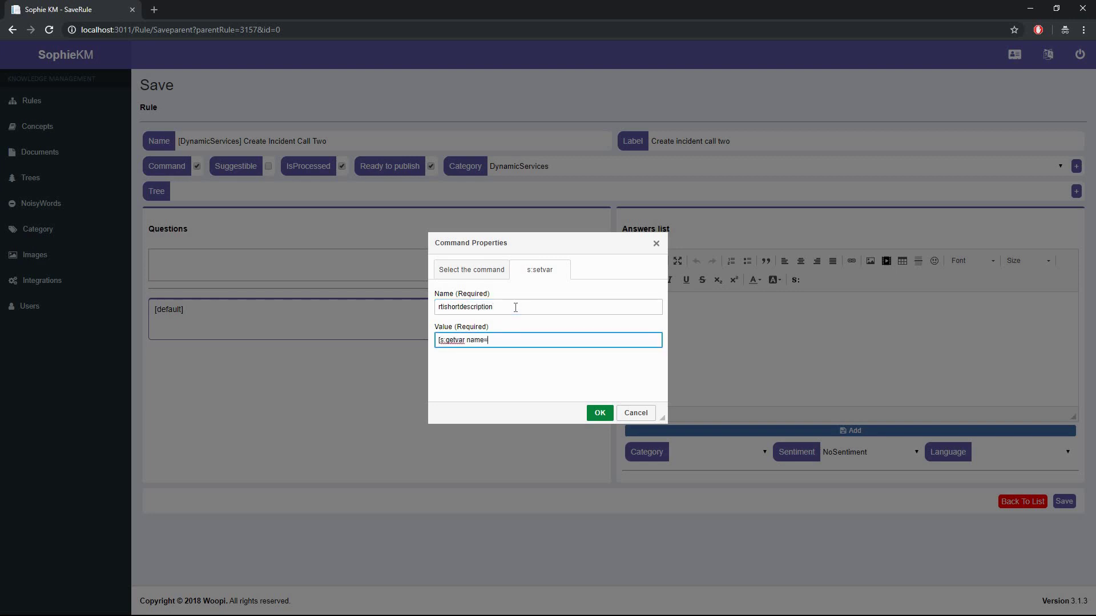
text(rtidescription)
click(599, 413)
Insert an s:input command named rticategory with action text and label "Is your request related to a hardware or software?"
click(793, 280)
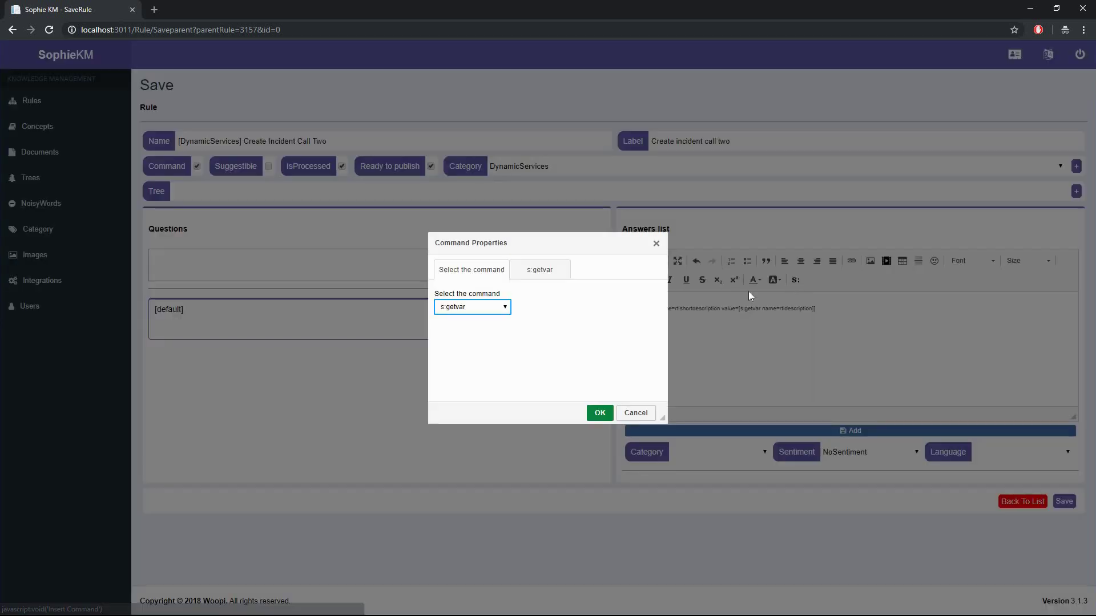
click(473, 307)
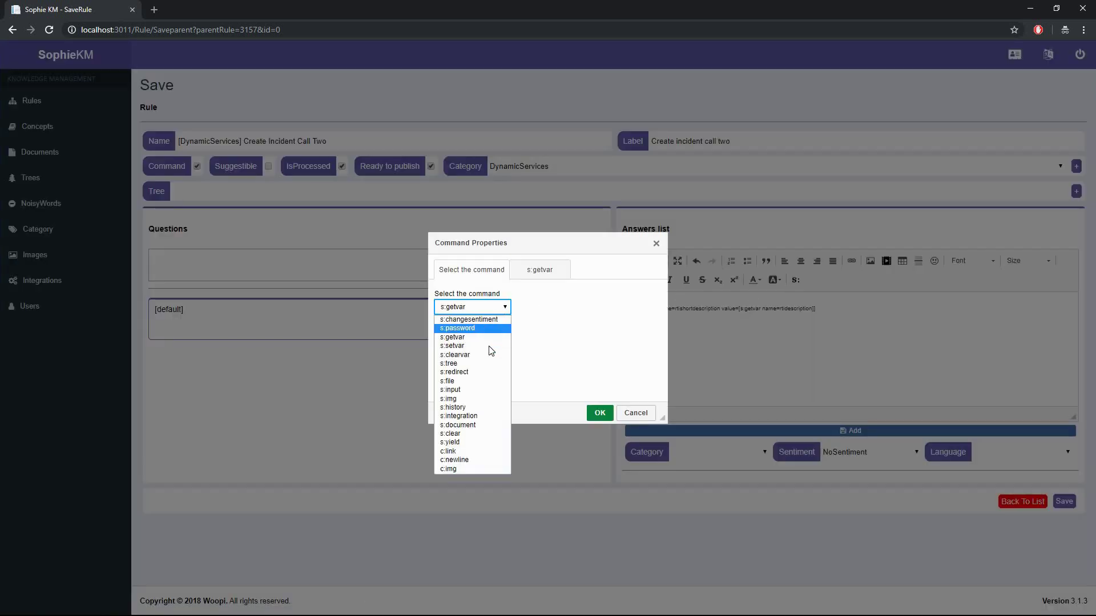
click(473, 390)
click(524, 304)
text(rticategory)
key(Tab)
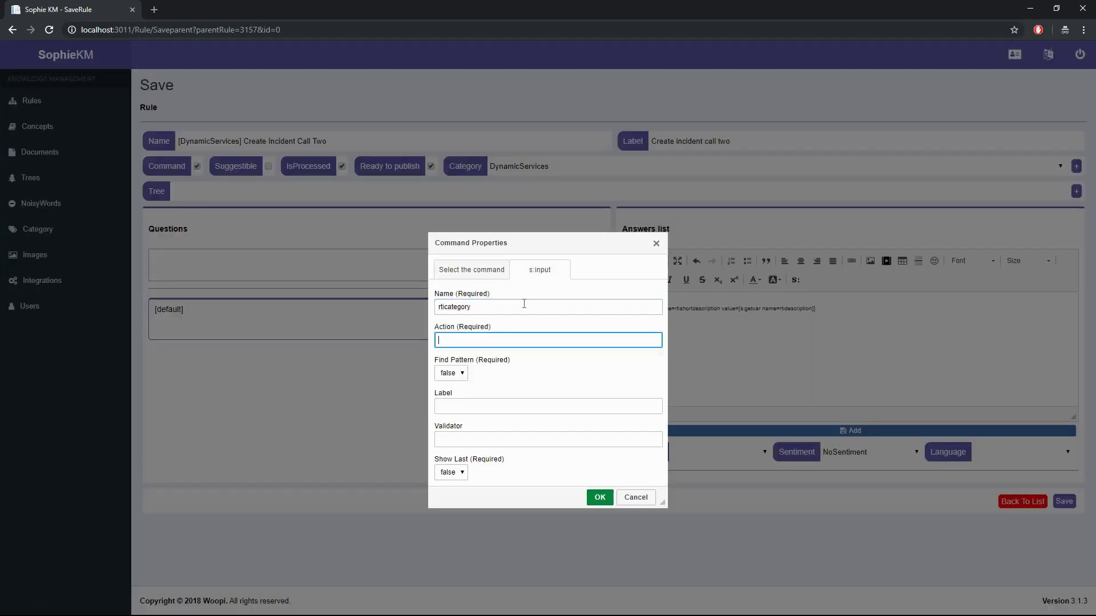
key(Tab)
text(Is your request)
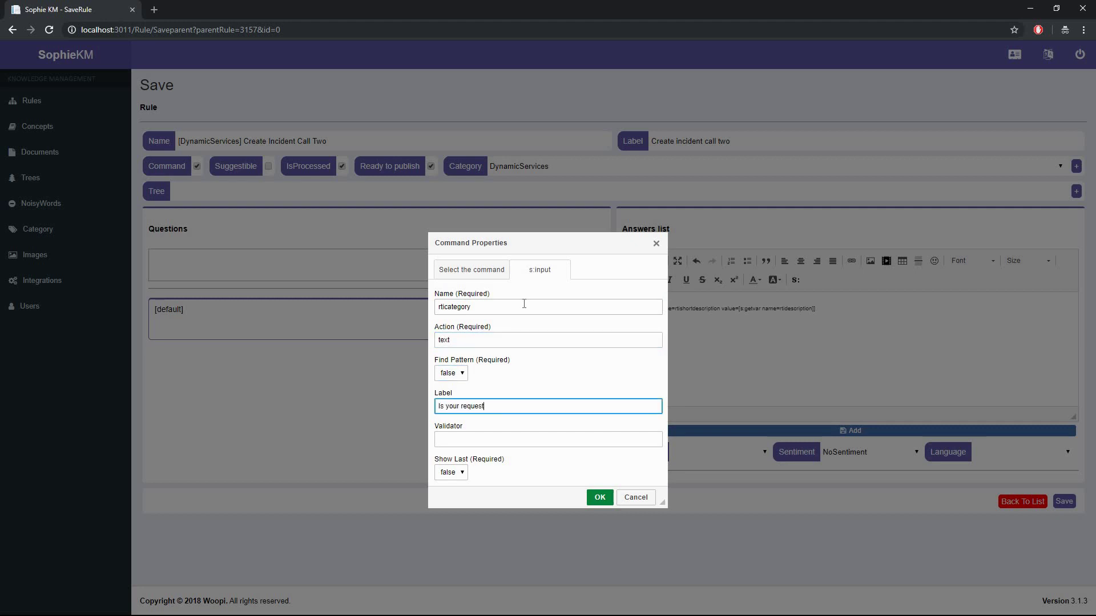
text( related to a hardware or software?)
click(599, 497)
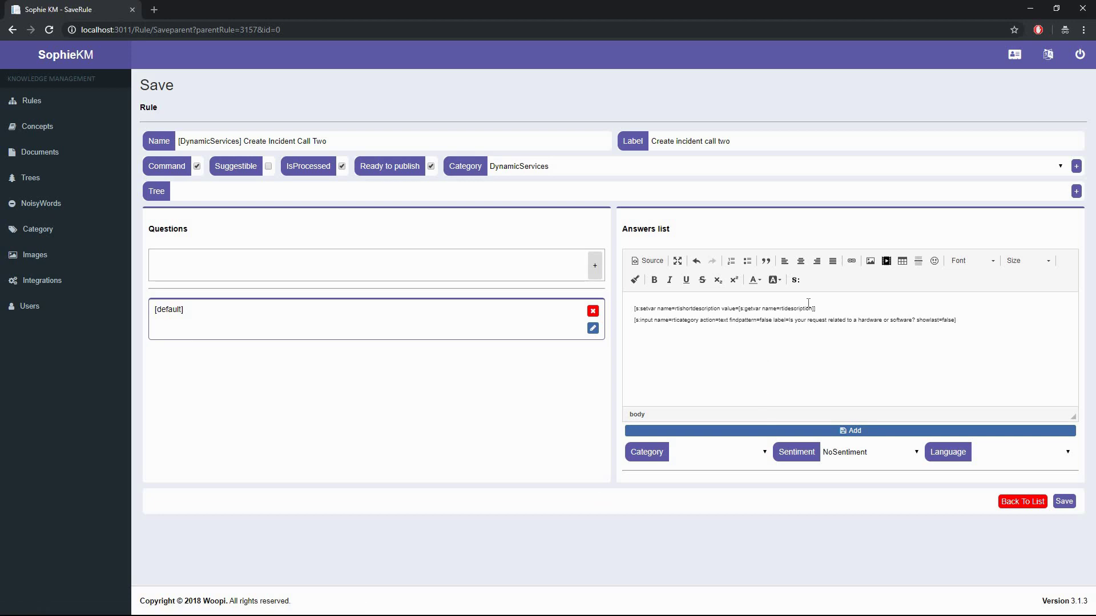
Insert two c:link commands labelled Hardware and Software after the input command
click(795, 280)
text(Hardware)
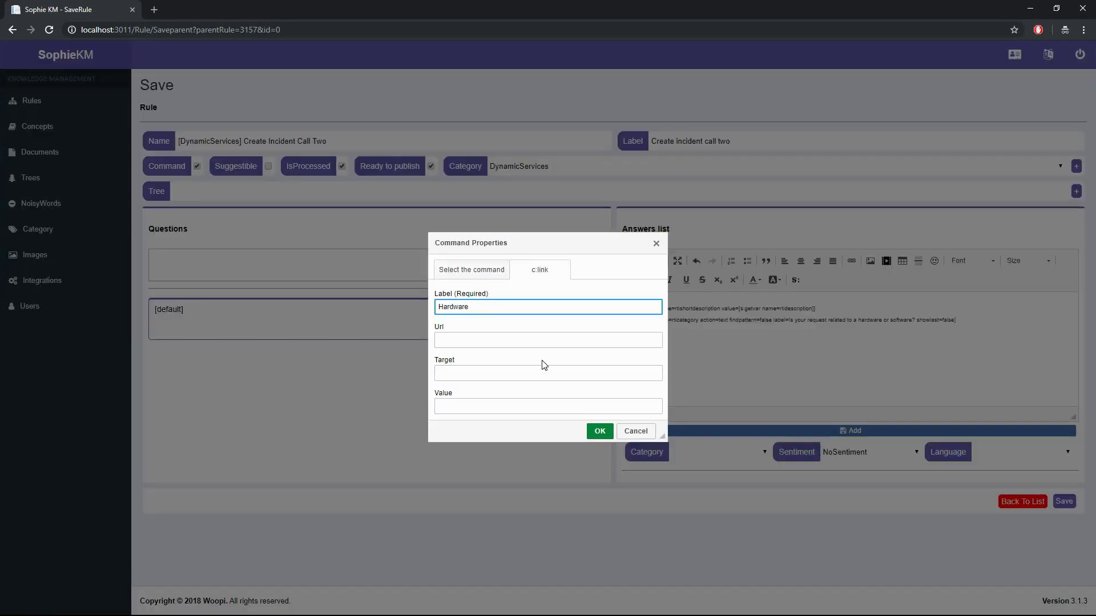
click(600, 430)
click(795, 280)
click(472, 305)
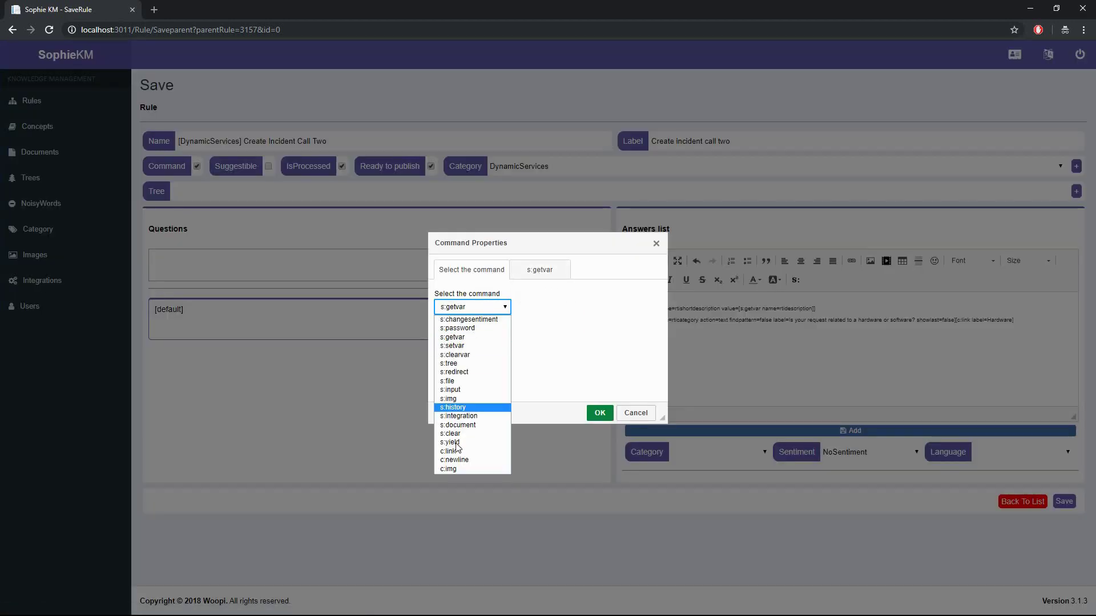
click(453, 405)
click(507, 308)
text(Software)
click(599, 431)
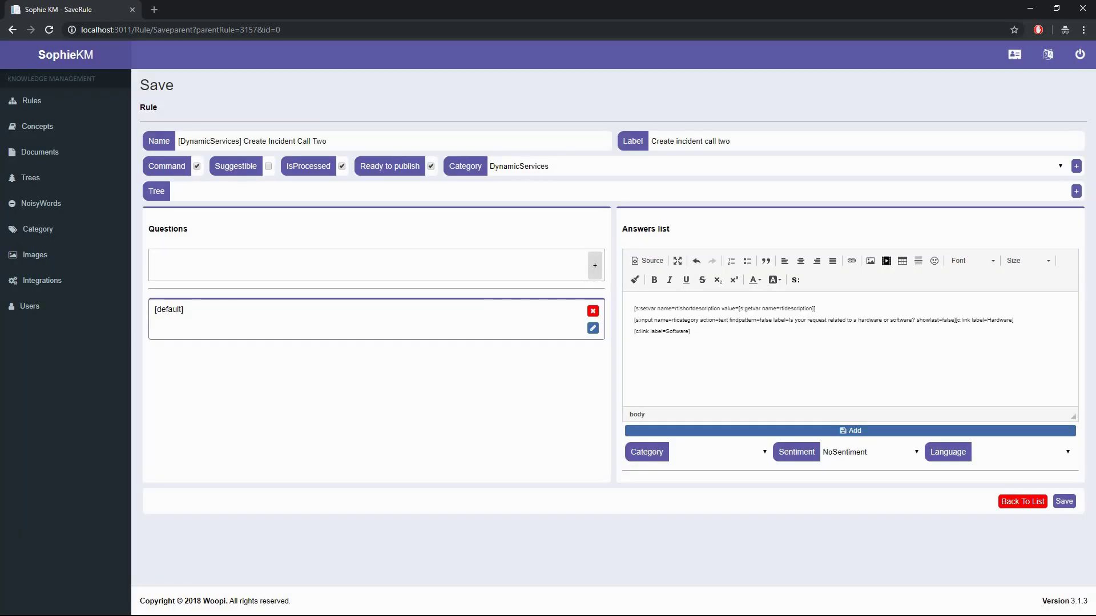
Save the Create Incident Call Two rule with its answer added, and expand the Create Incident Call entry in the rules list
click(657, 434)
click(1062, 547)
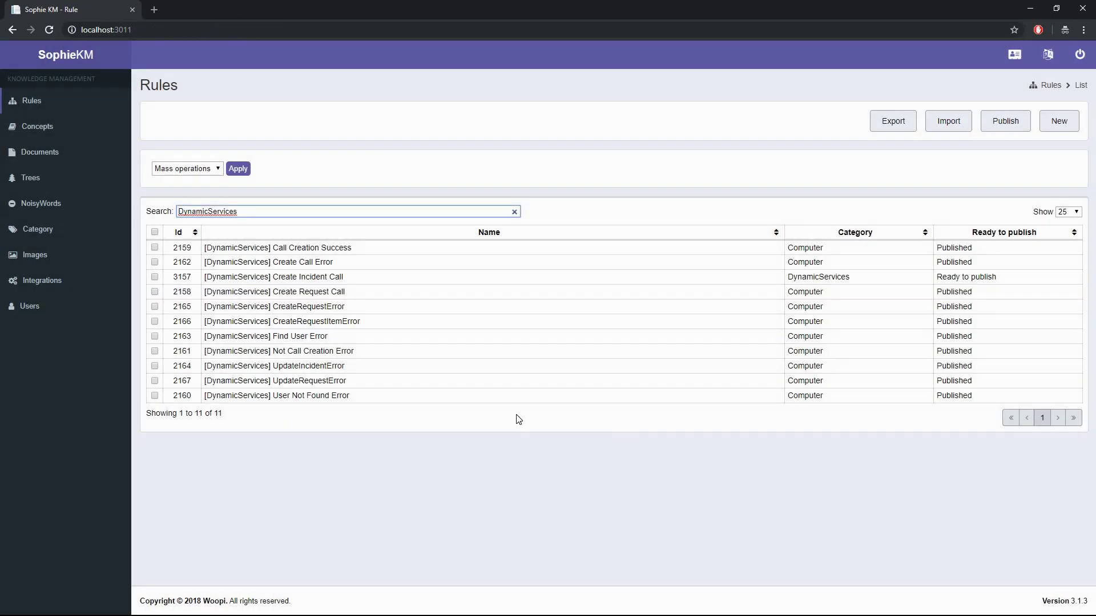
click(202, 280)
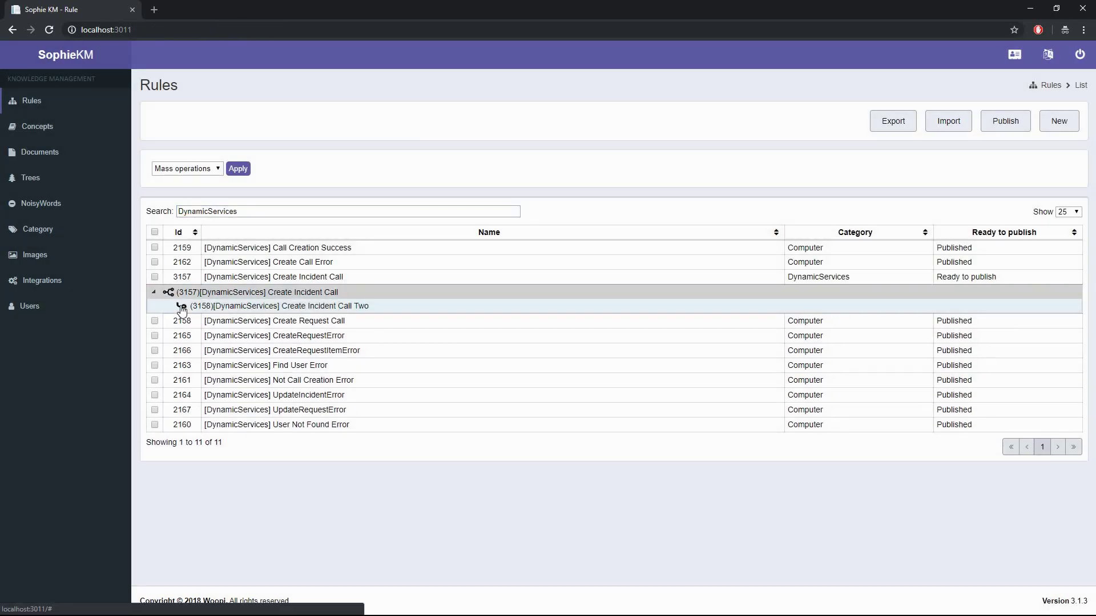
Create a child rule under Create Incident Call Two named "[DynamicServices] Create Incident Call Three" with label "Create incident call three"
click(178, 305)
click(421, 142)
text([DynamicService)
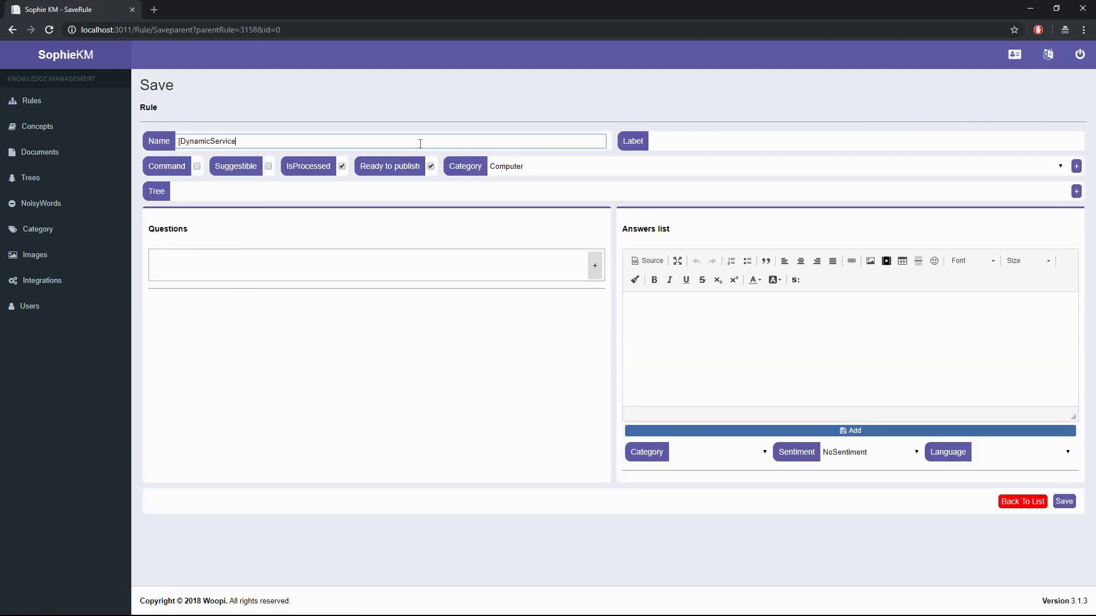
text(s] Create Incident Call Three)
key(Tab)
text(Create incident call three)
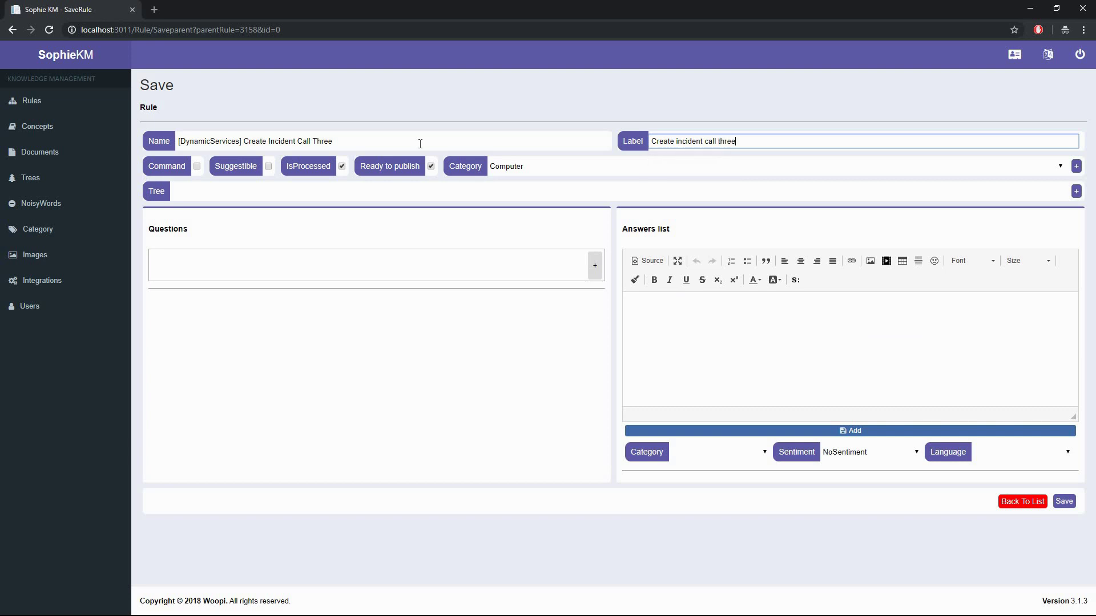
Mark the Create Incident Call Three rule as a command in the DynamicServices category and add the question [default]
click(177, 165)
click(513, 166)
click(514, 208)
click(474, 262)
text([default])
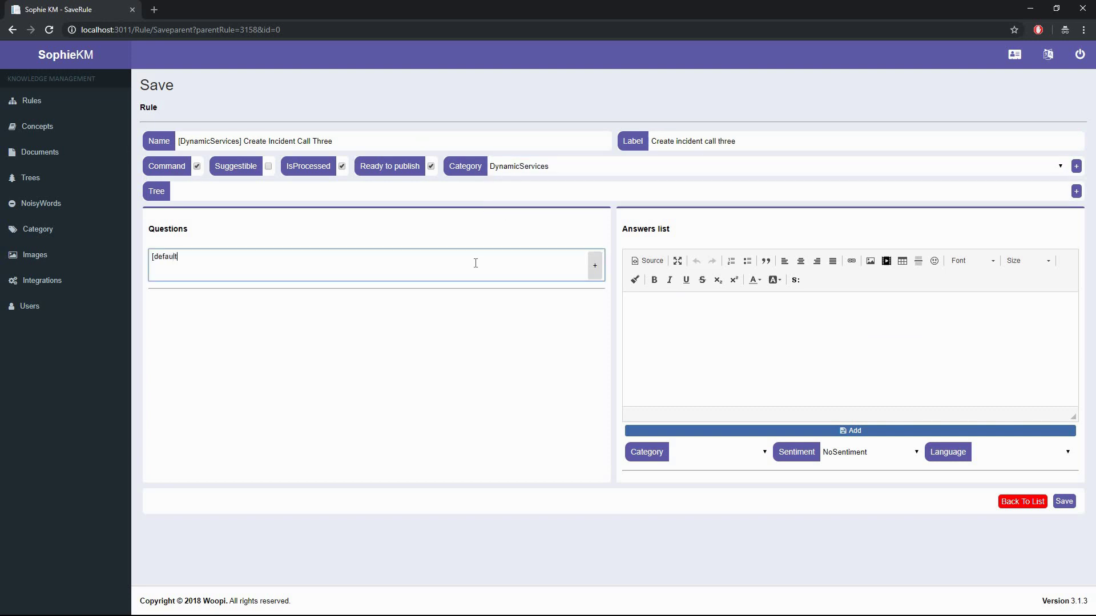
click(593, 260)
Insert an s:setvar command in the answer that sets rtisubcategory to [s:getvar name=rticategory]
click(795, 280)
click(472, 306)
click(548, 270)
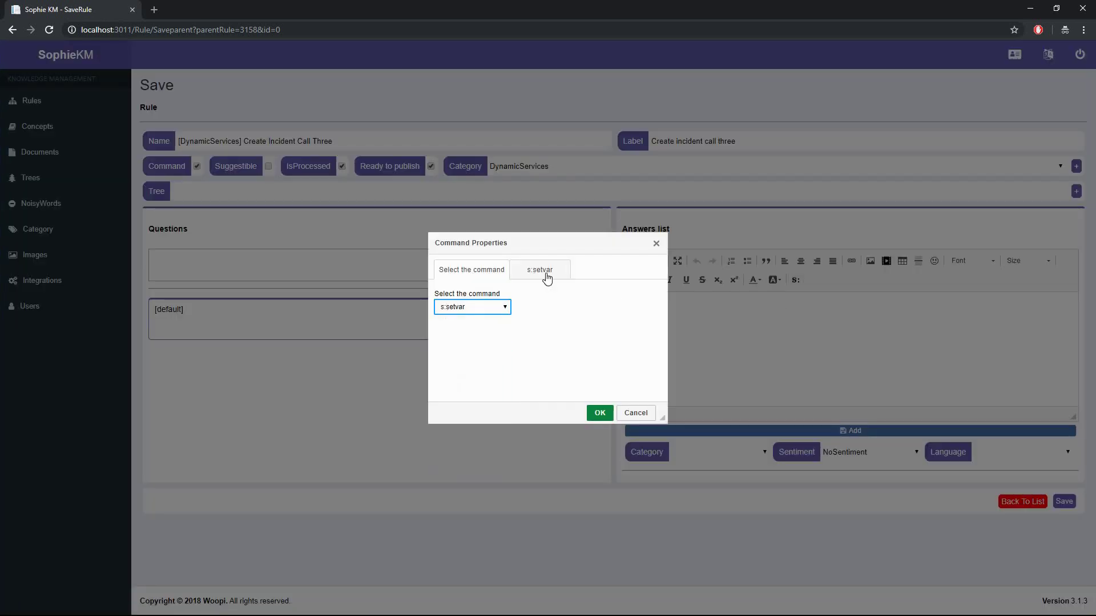
click(521, 306)
text(rtisubcategory)
key(Tab)
text([s:)
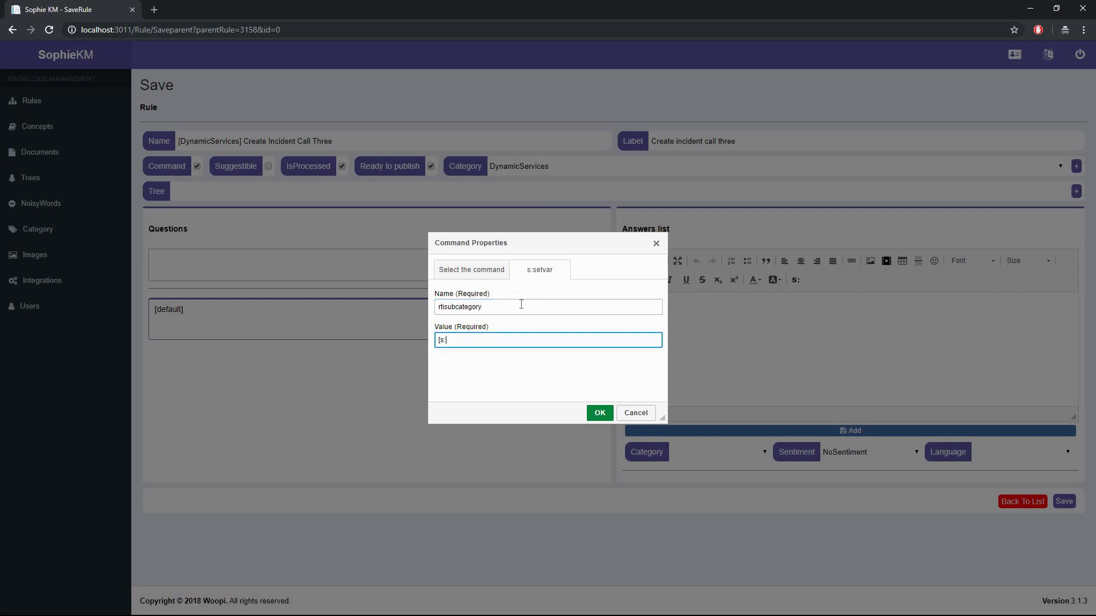
text(getvar name=rticategory])
click(599, 413)
Insert an s:setvar command in the answer that sets the variable rtistate to Resolved
click(795, 279)
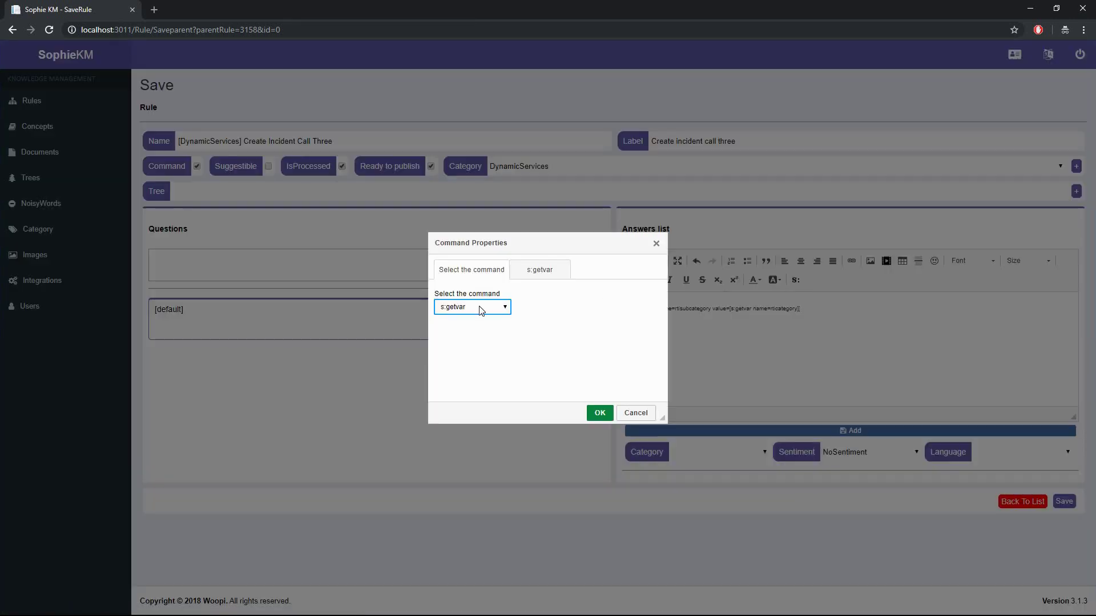
click(481, 308)
click(546, 264)
click(517, 308)
text(rtistate)
key(Tab)
text(R)
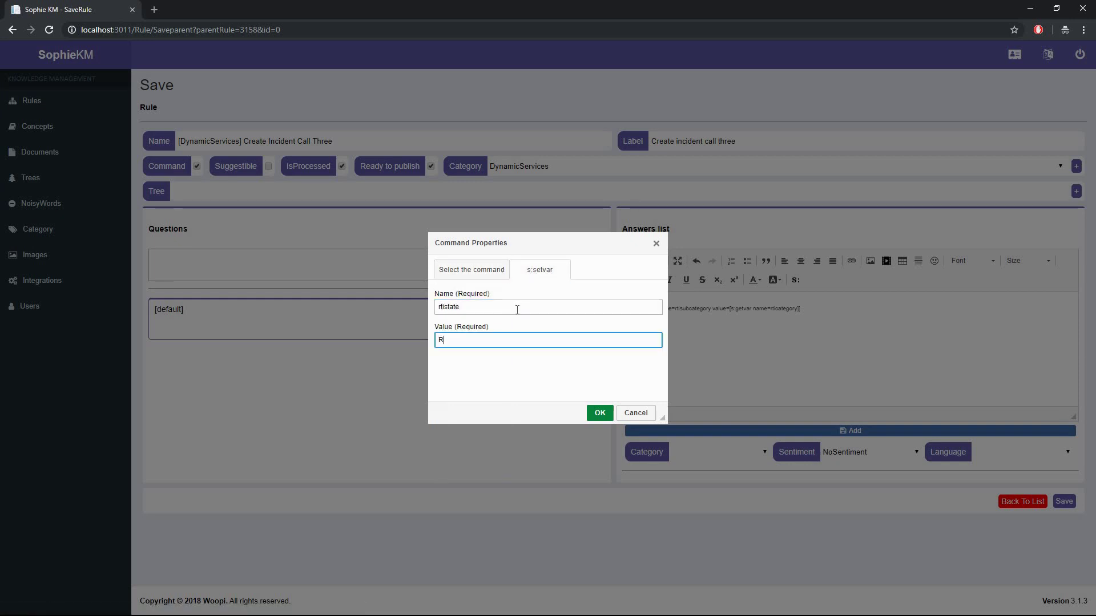
click(593, 411)
Write "Okay, creating your ticket now..." after the variable commands, followed by an s:yield command
text(Okay, creat)
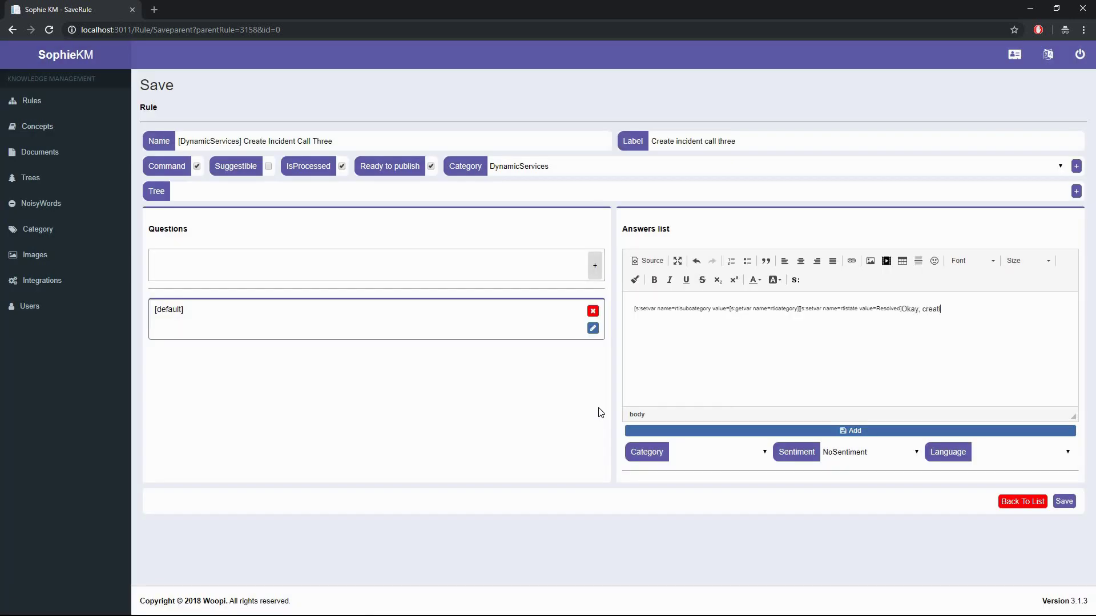
text(ing your ticket now...)
click(793, 279)
click(471, 306)
click(473, 446)
click(600, 412)
Insert an s:integration command that calls create_ticket, and add the answer to the rule
click(795, 280)
click(472, 305)
click(498, 367)
click(482, 311)
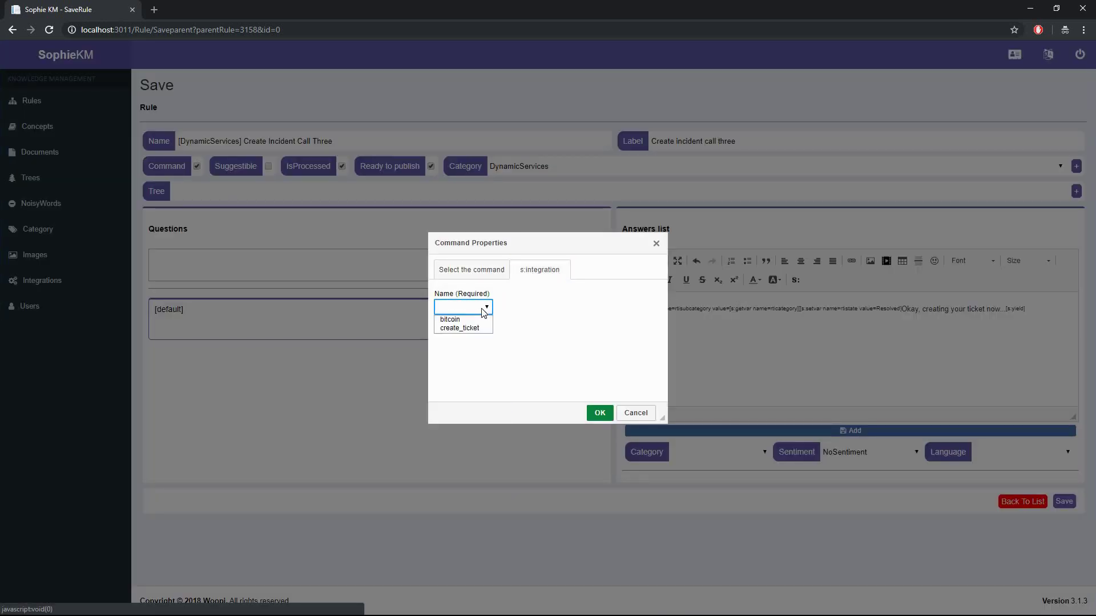
click(463, 328)
click(598, 413)
click(678, 432)
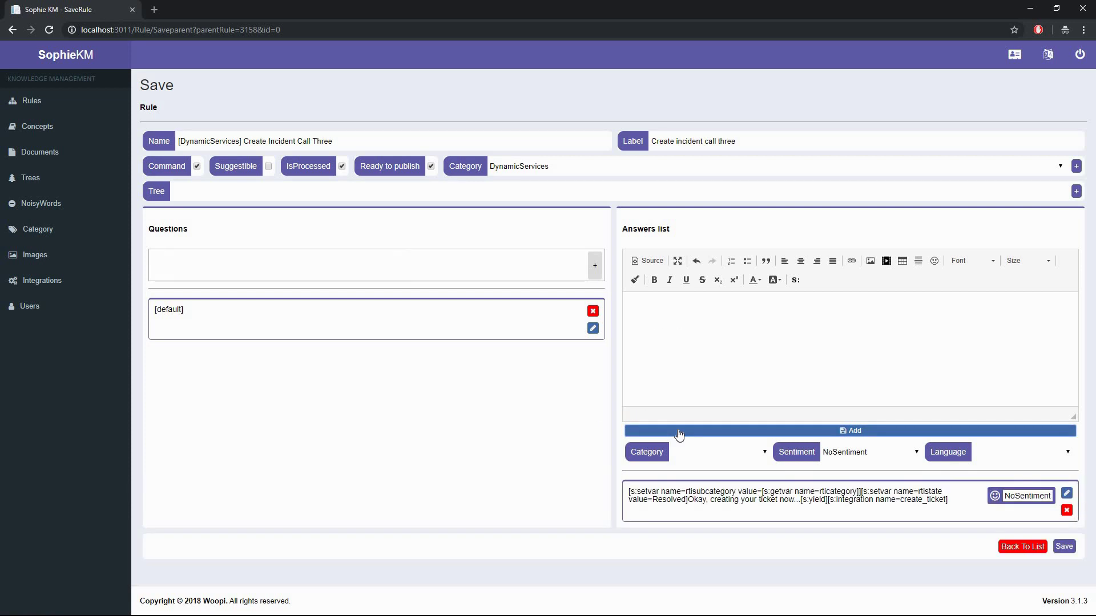
Save the Create Incident Call Three rule and publish the rules
click(1065, 545)
click(189, 280)
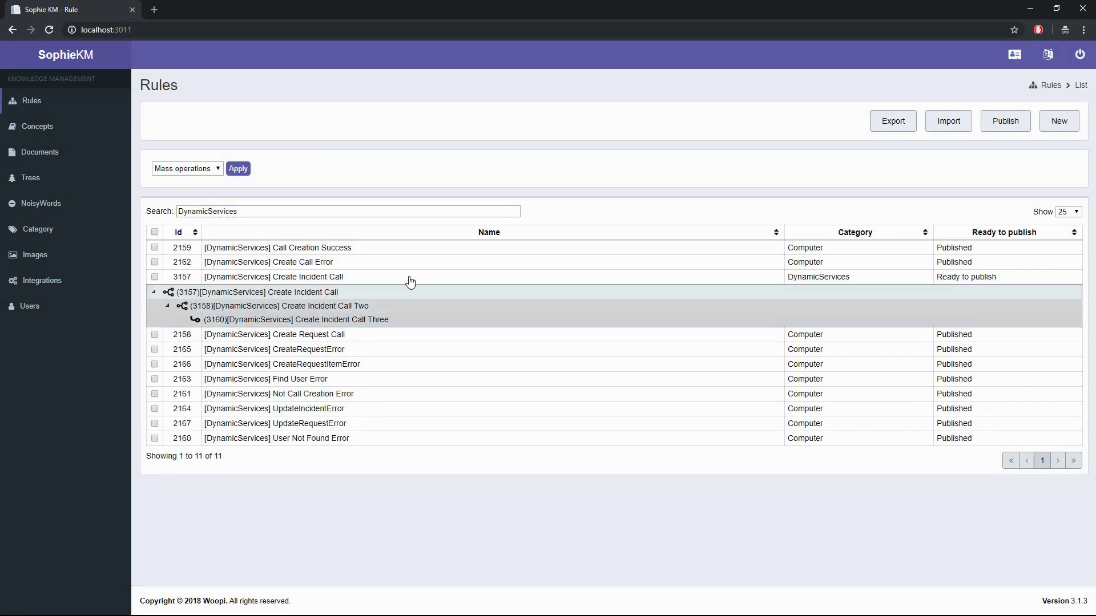
click(993, 127)
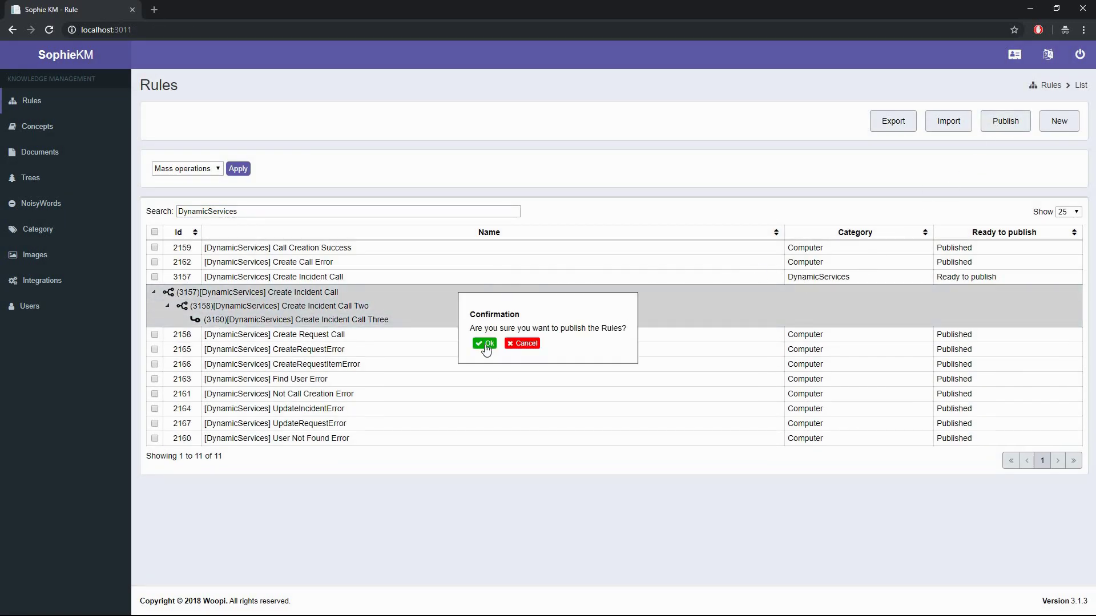
click(485, 342)
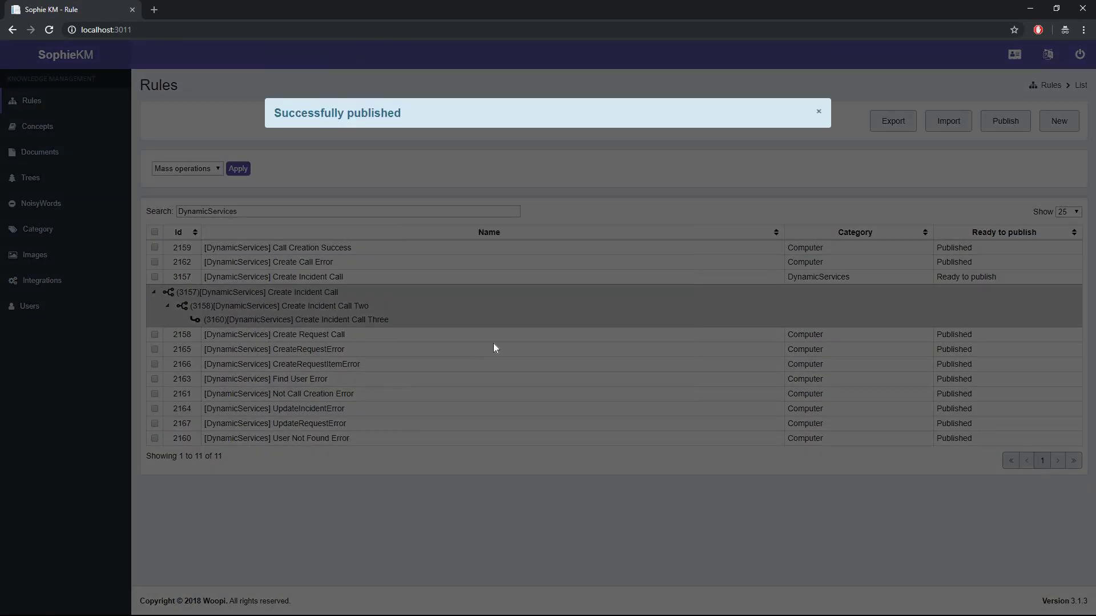
click(817, 113)
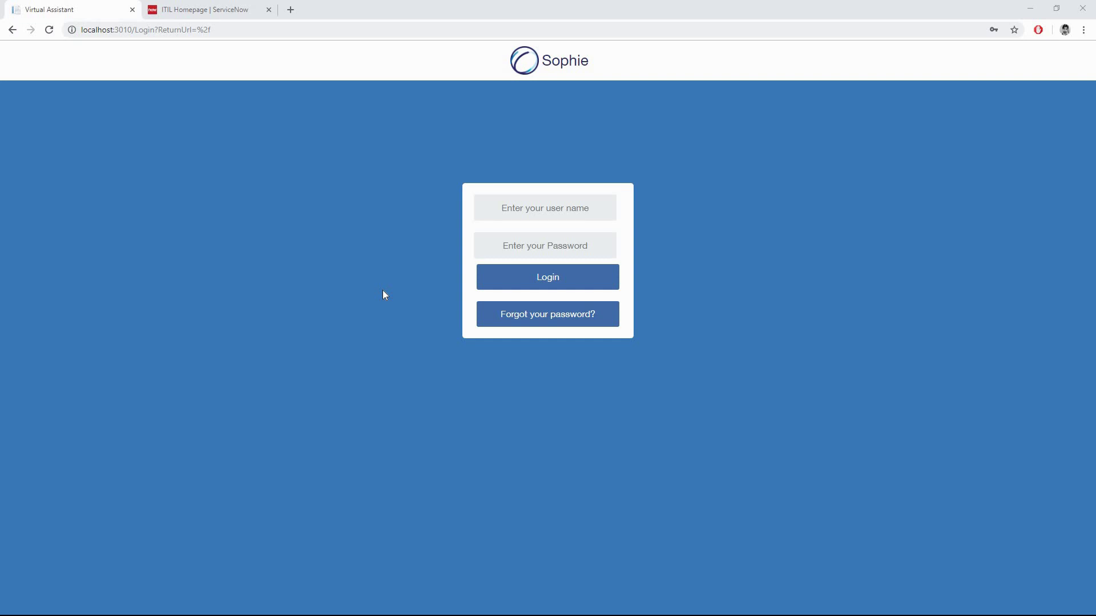
Log in to the Sophie Virtual Assistant with the account's user name and password
click(514, 209)
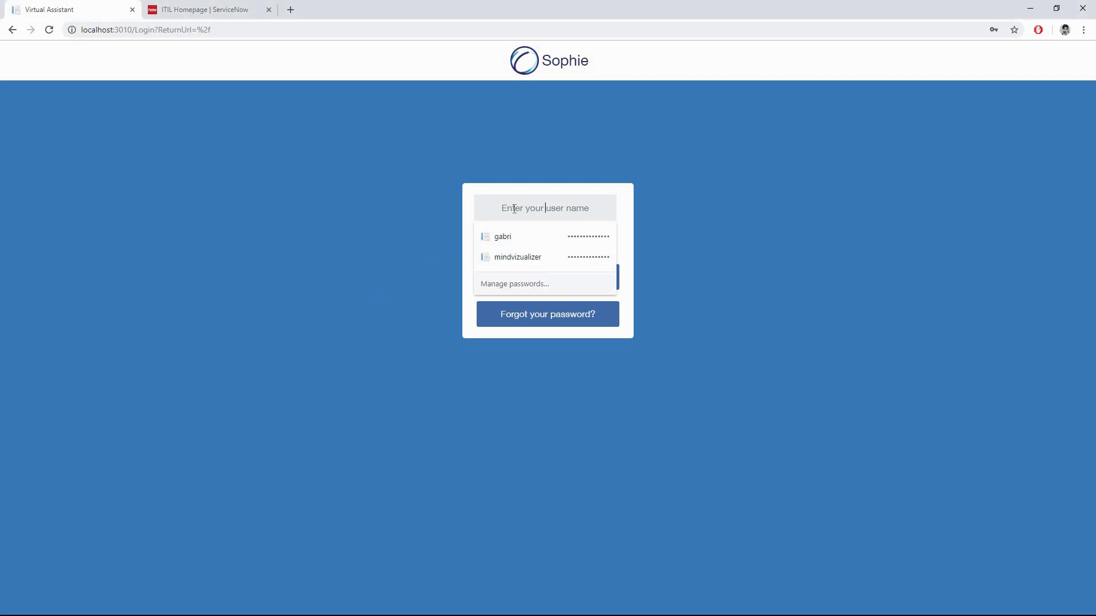
text(sophie-int)
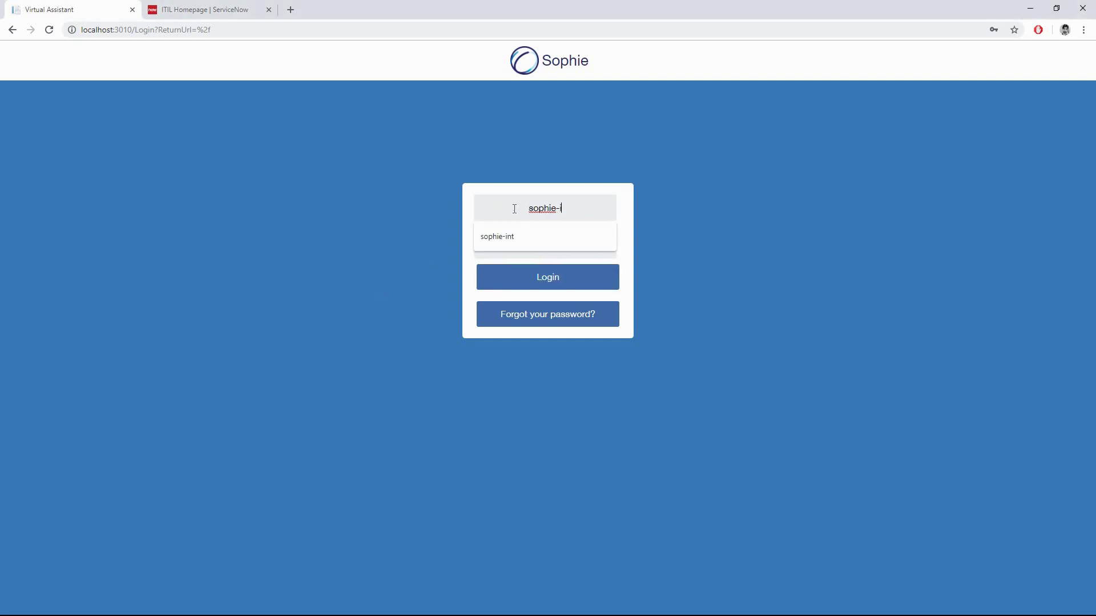
key(Tab)
text(•)
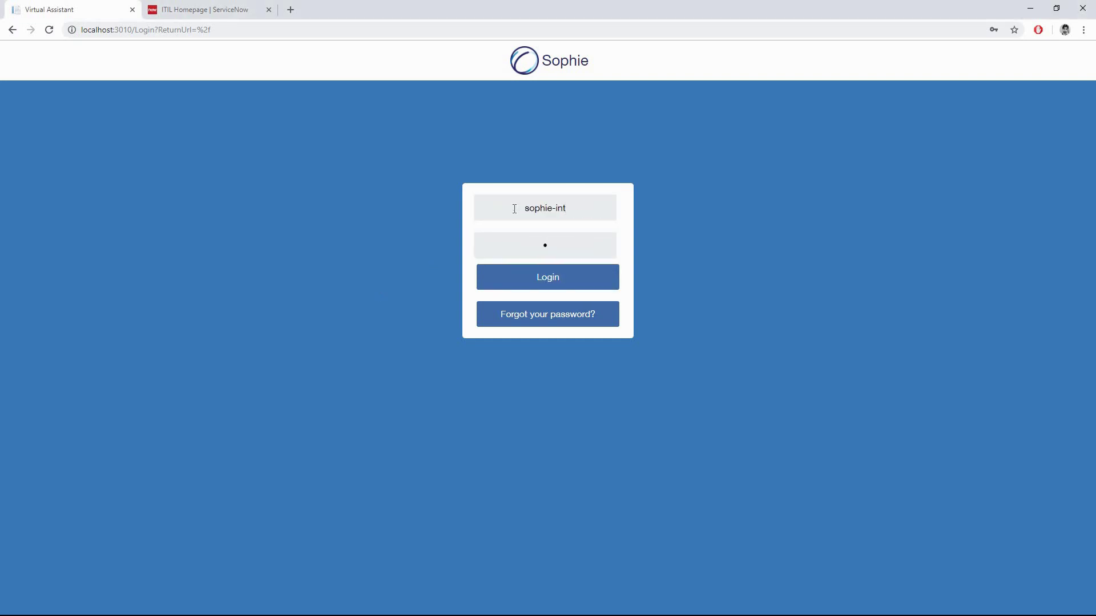
text(•••••••)
key(Return)
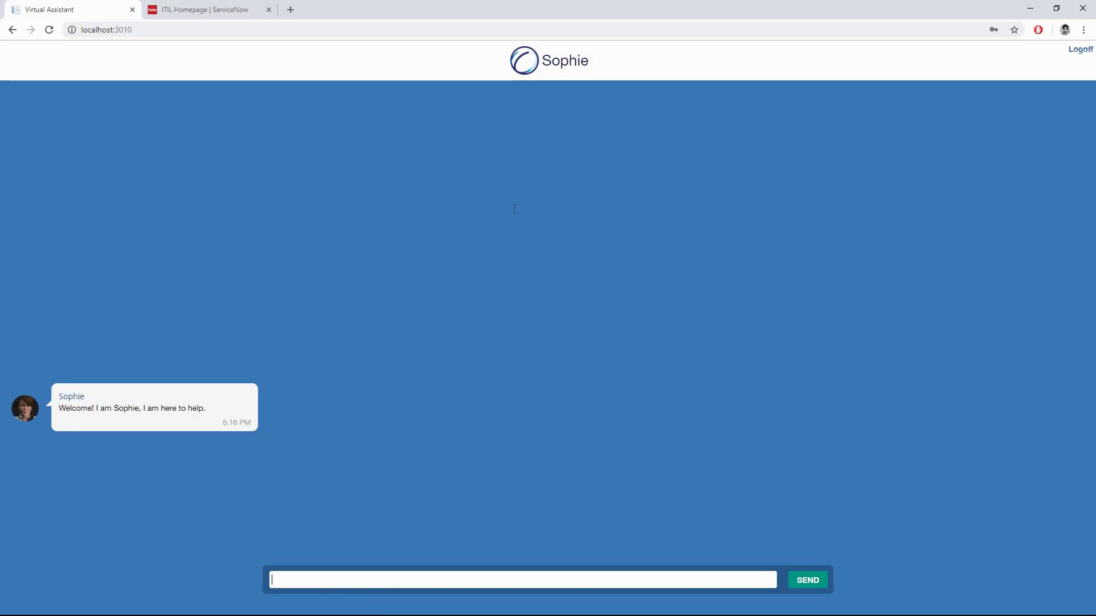
Start an incident report in the Sophie chat by sending the message "open incident"
text(open in)
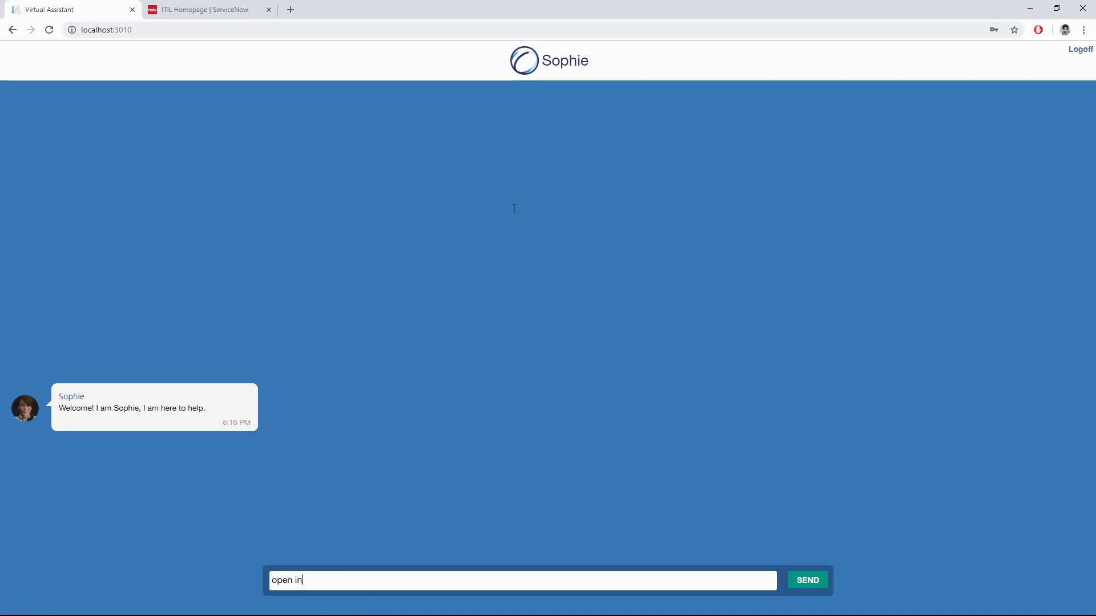
text(cident)
key(Return)
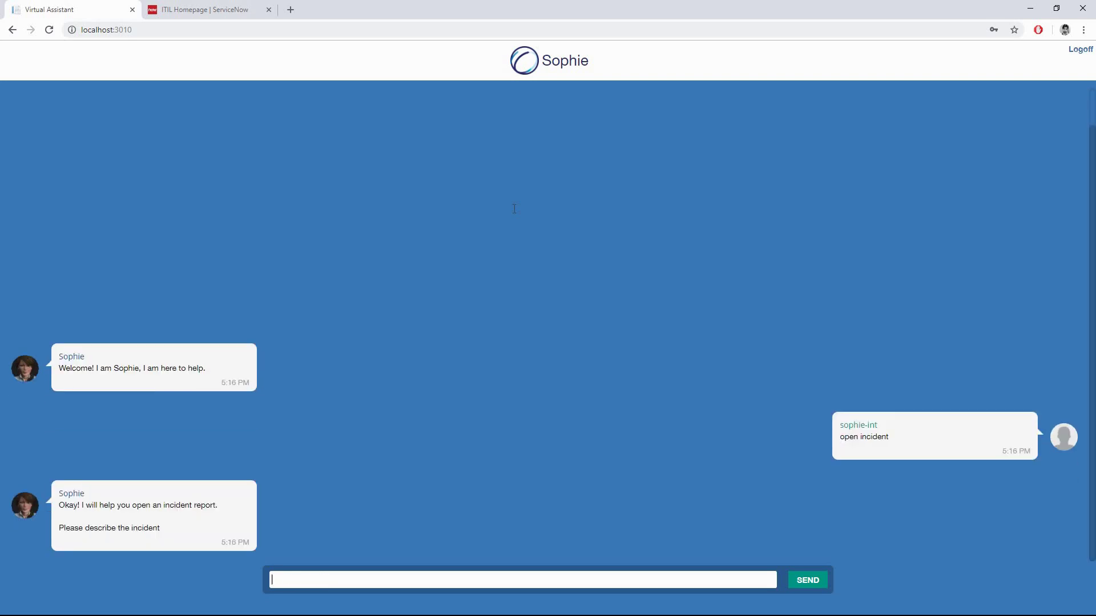
Describe the incident as "I have a problem with my mouse" and answer the request type question with "Hardware"
text(I have a pro)
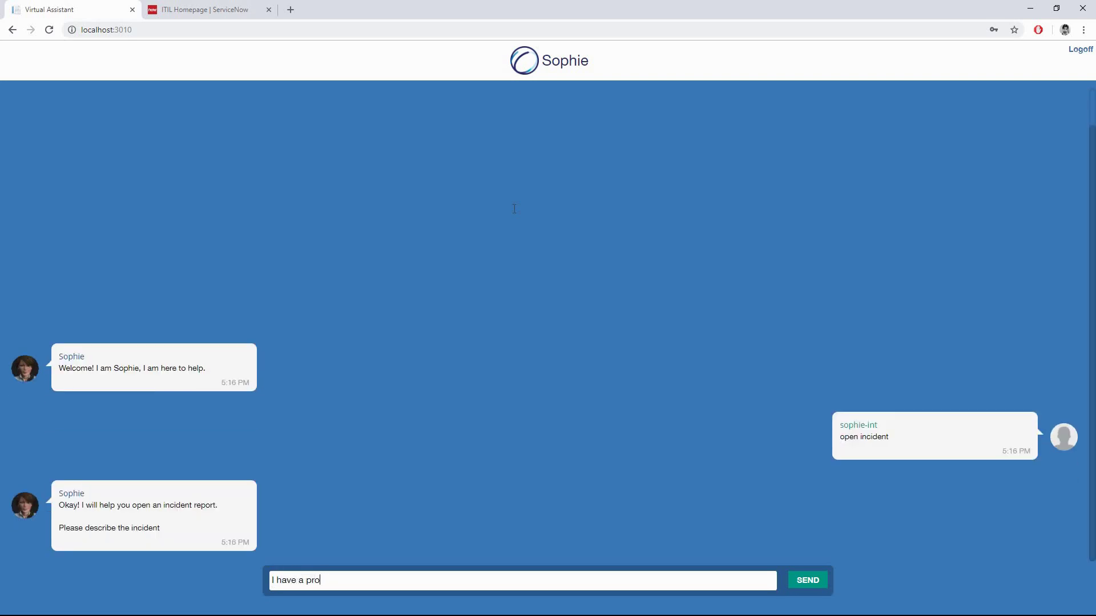
text(blem with my mouse)
key(Return)
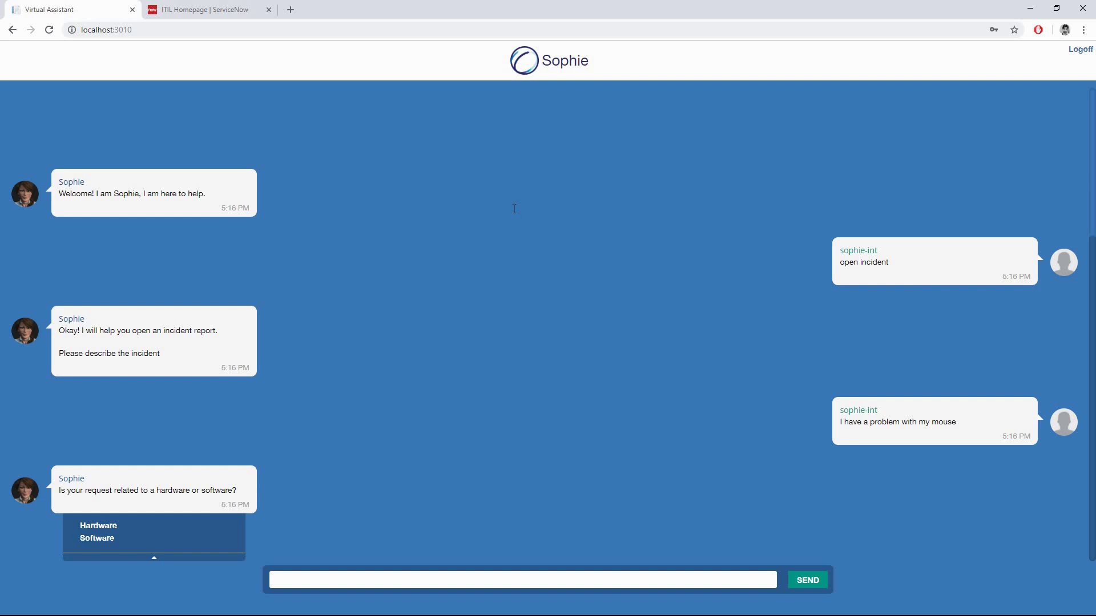
text(Hardware)
key(Return)
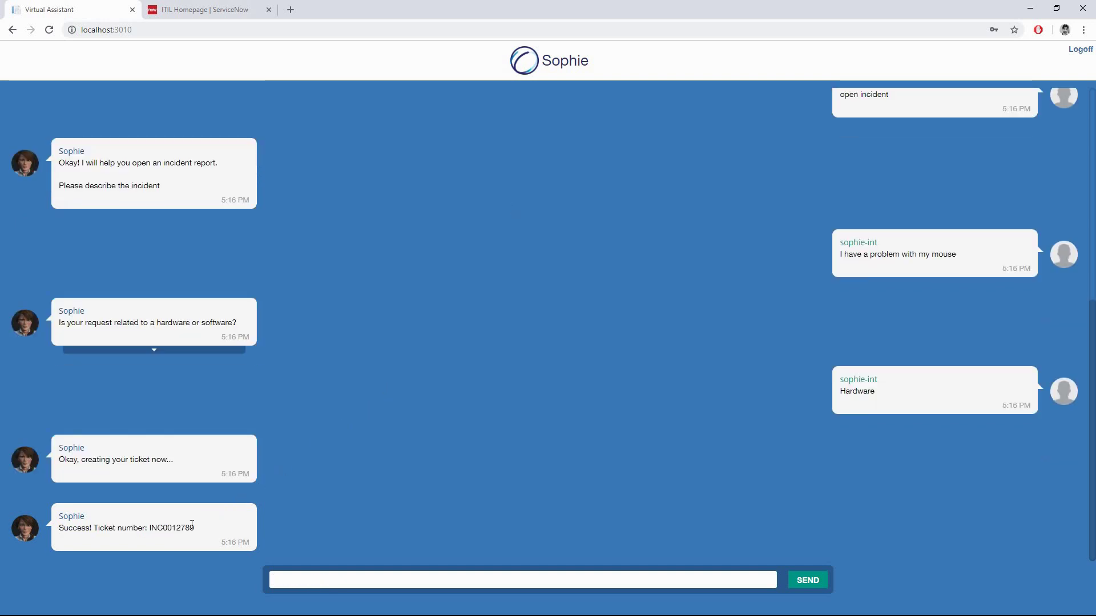
Check the ticket number in Sophie's reply, then switch to ServiceNow and open the matching mouse problem record from the self-service incidents
double_click(171, 528)
click(309, 413)
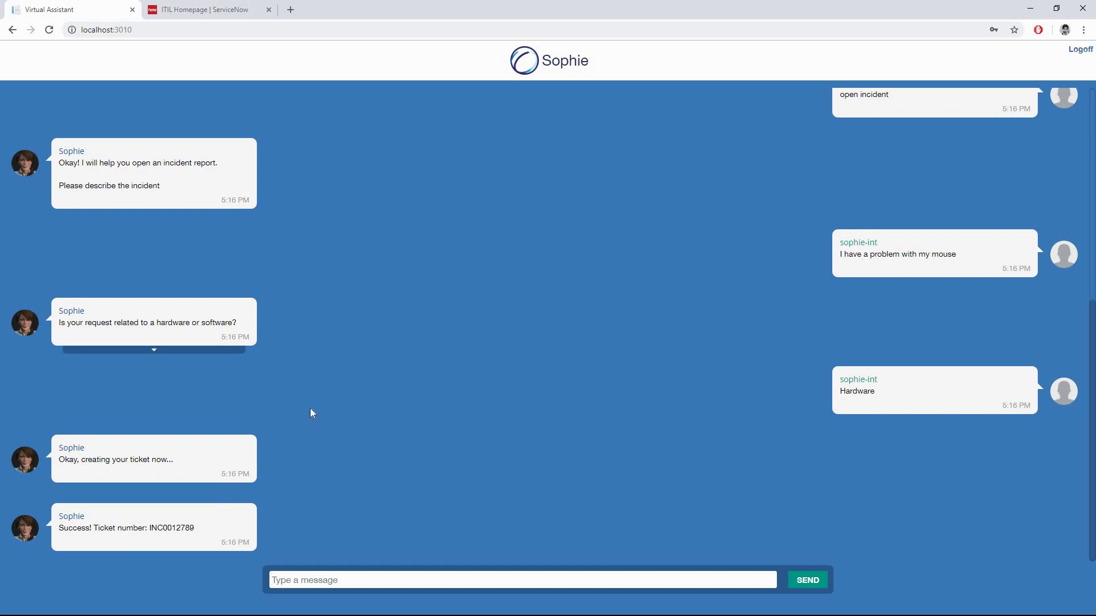
click(227, 8)
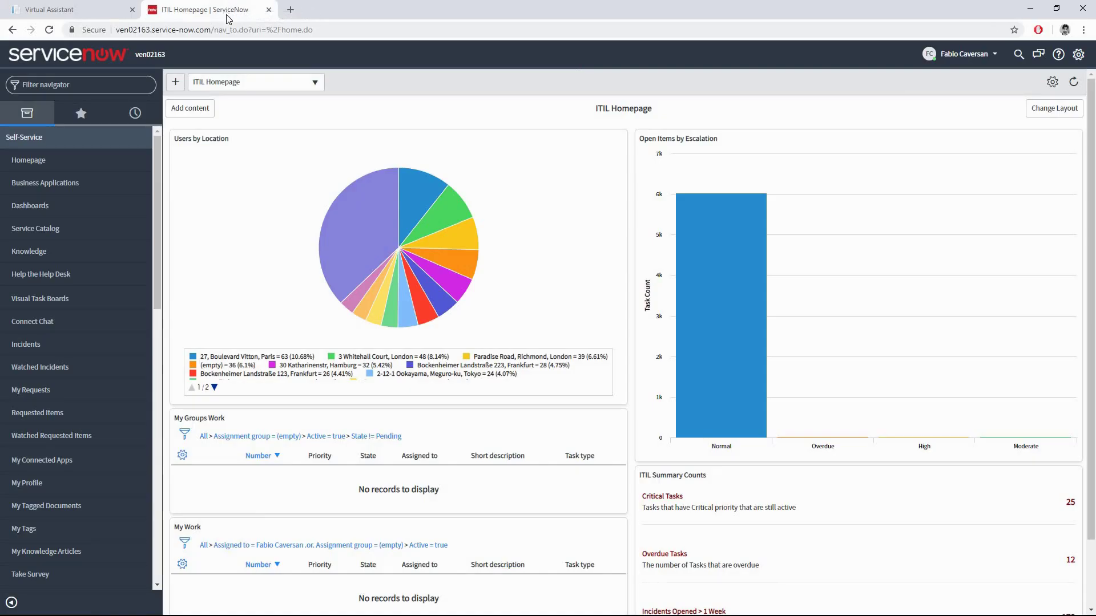
click(59, 344)
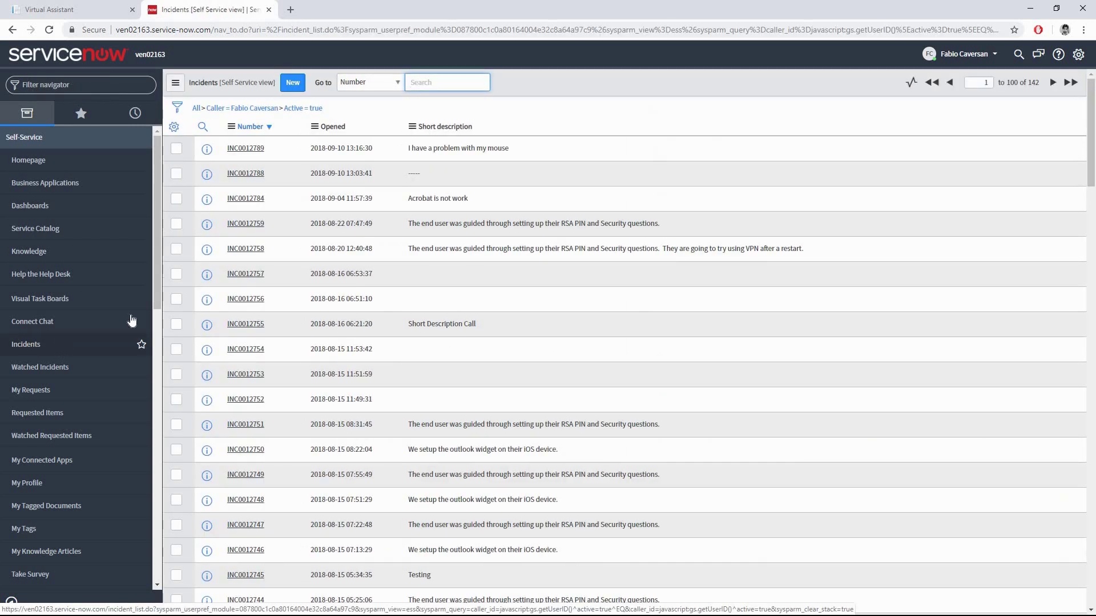
click(259, 149)
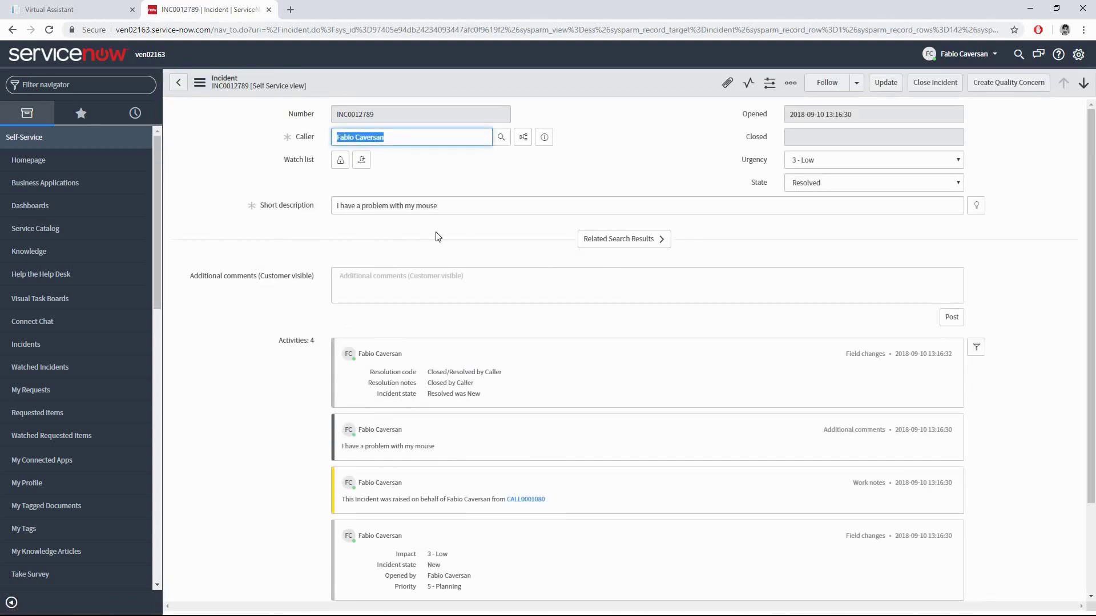
click(462, 237)
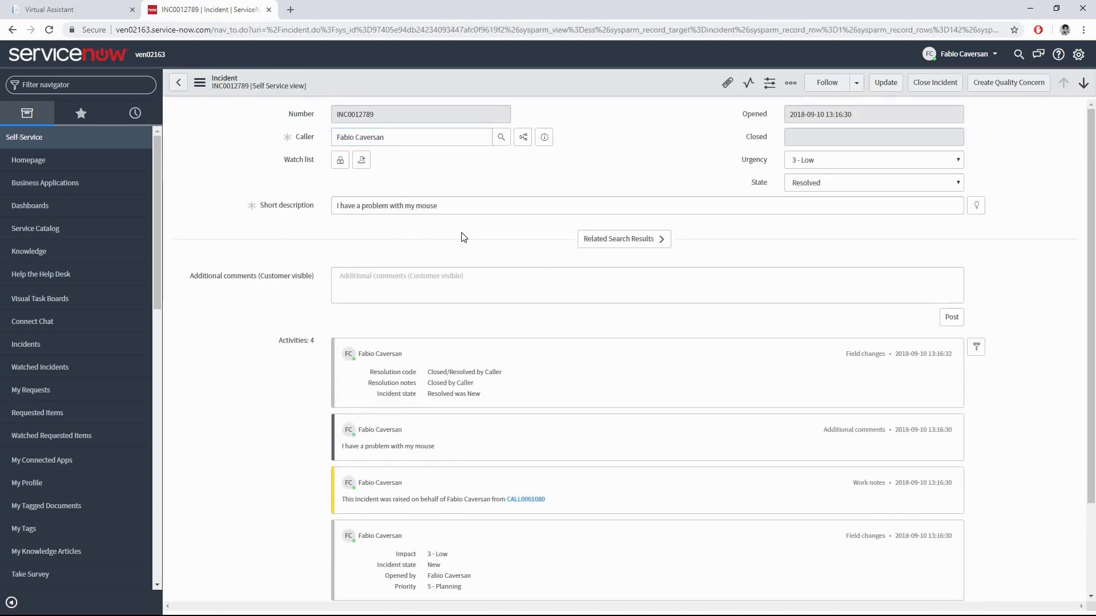